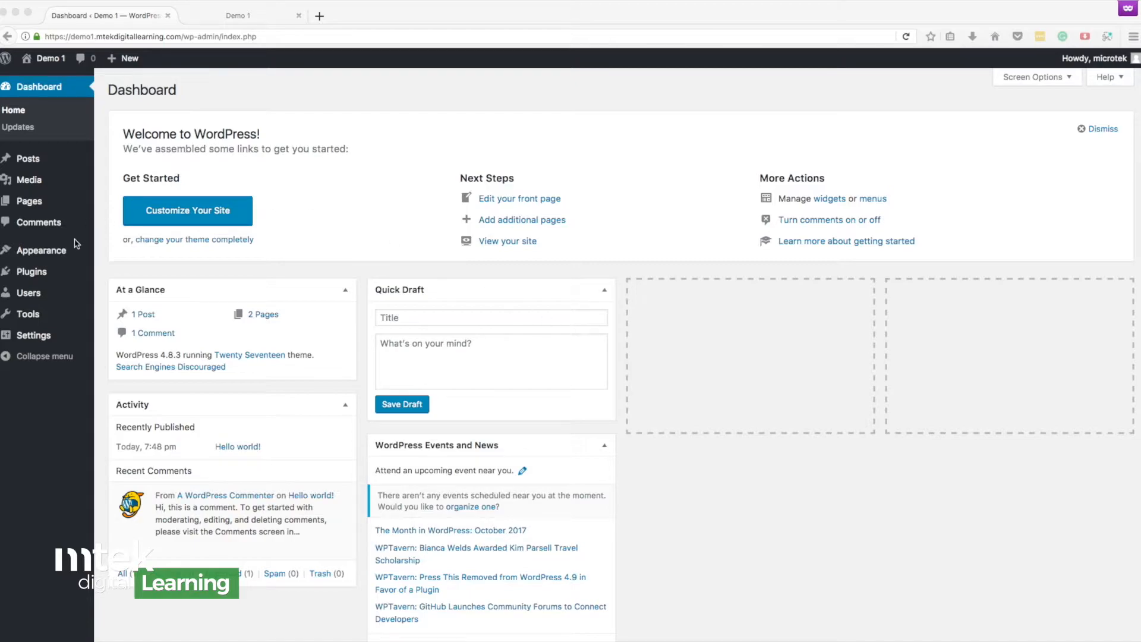
# - View the live Demo 1 homepage and return to the dashboard
pyautogui.click(62, 497)
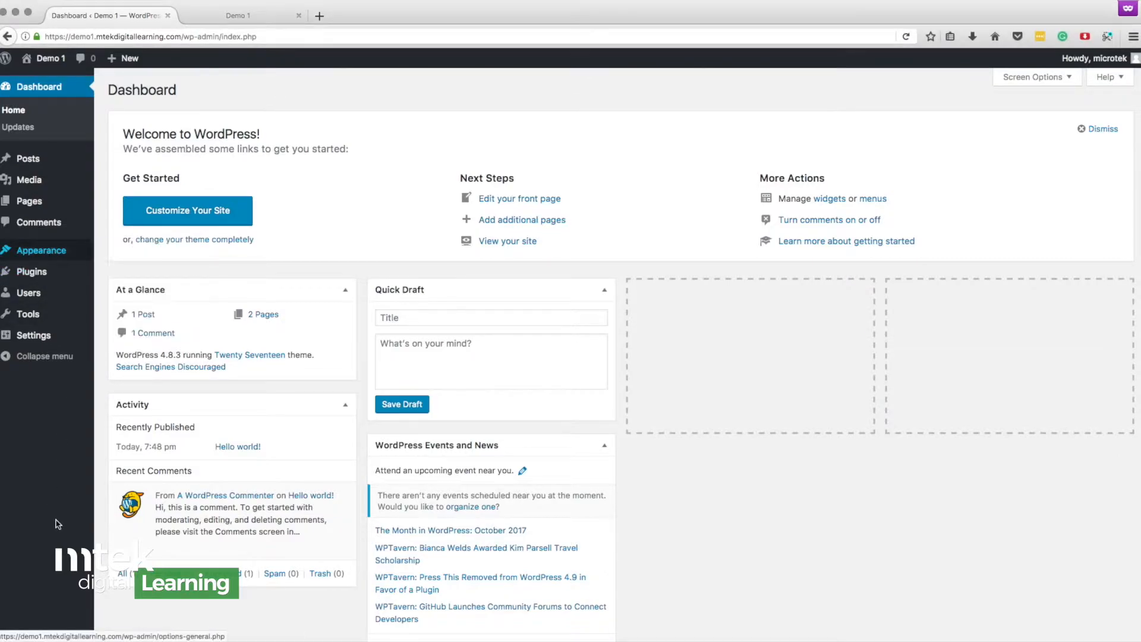
pyautogui.click(222, 18)
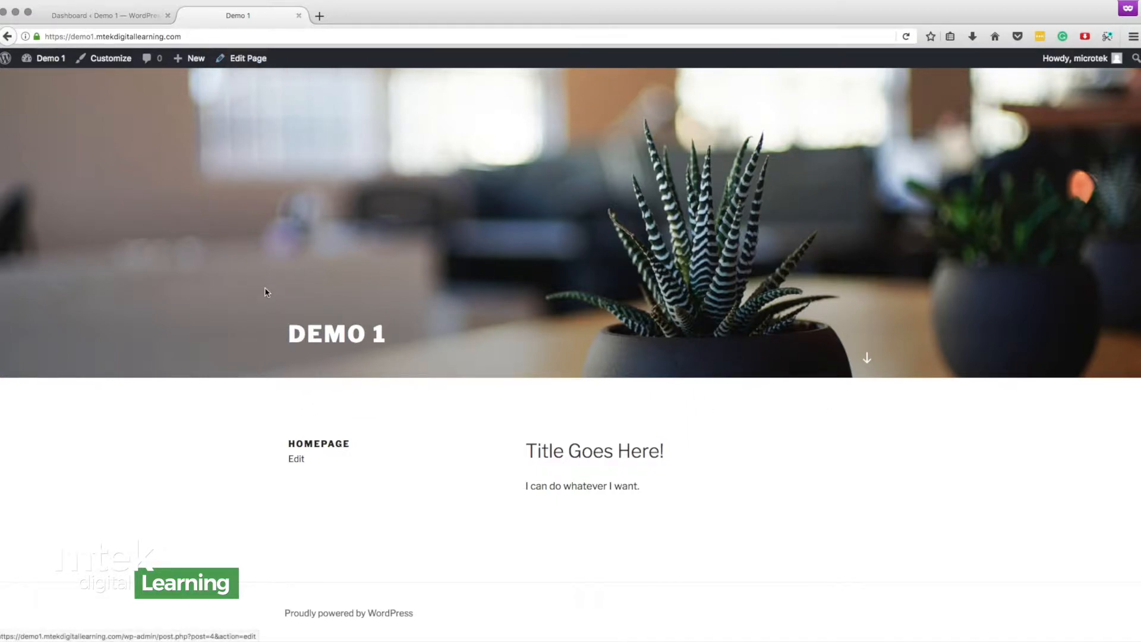
pyautogui.click(109, 18)
# - Create a new page titled "About Us" with no content and publish it
pyautogui.moveTo(23, 203)
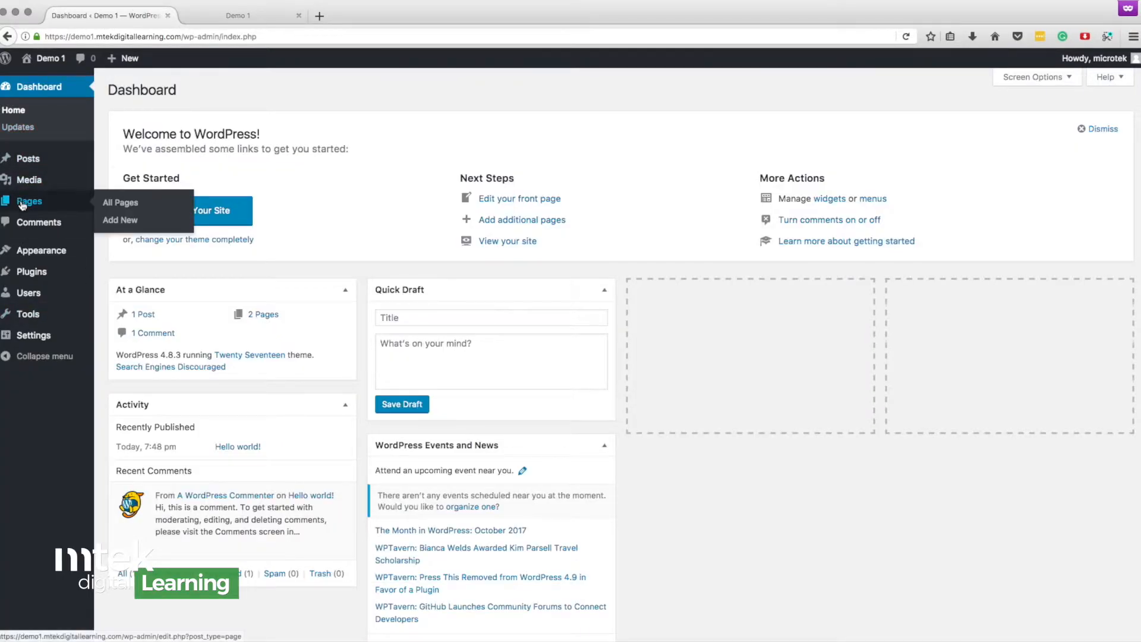
pyautogui.click(22, 203)
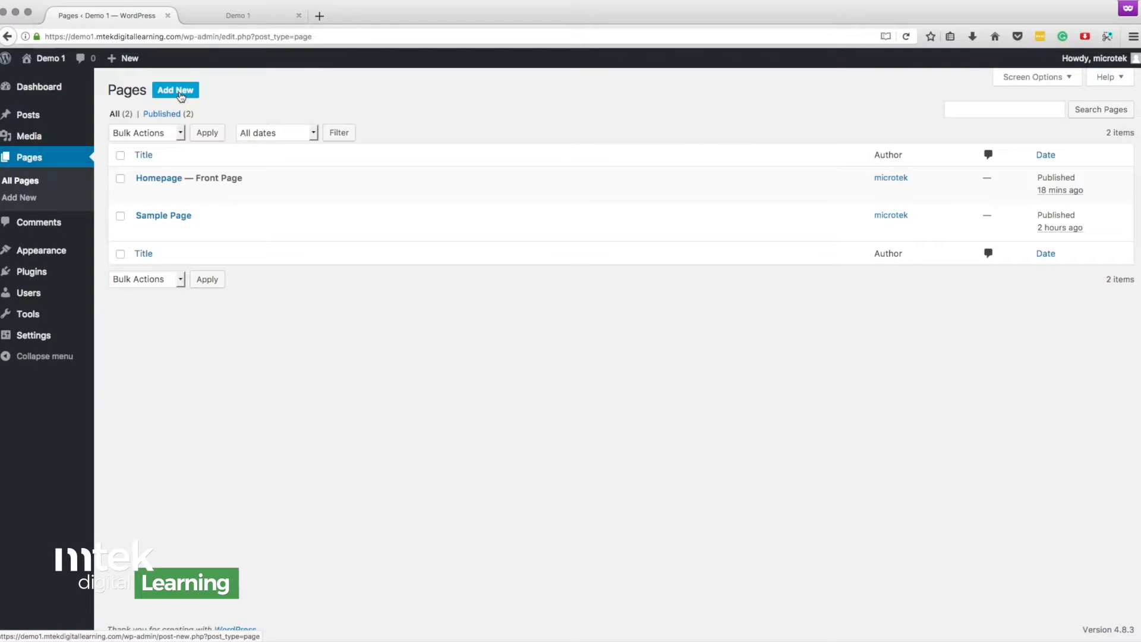
pyautogui.click(179, 95)
pyautogui.click(156, 122)
pyautogui.write('About Us')
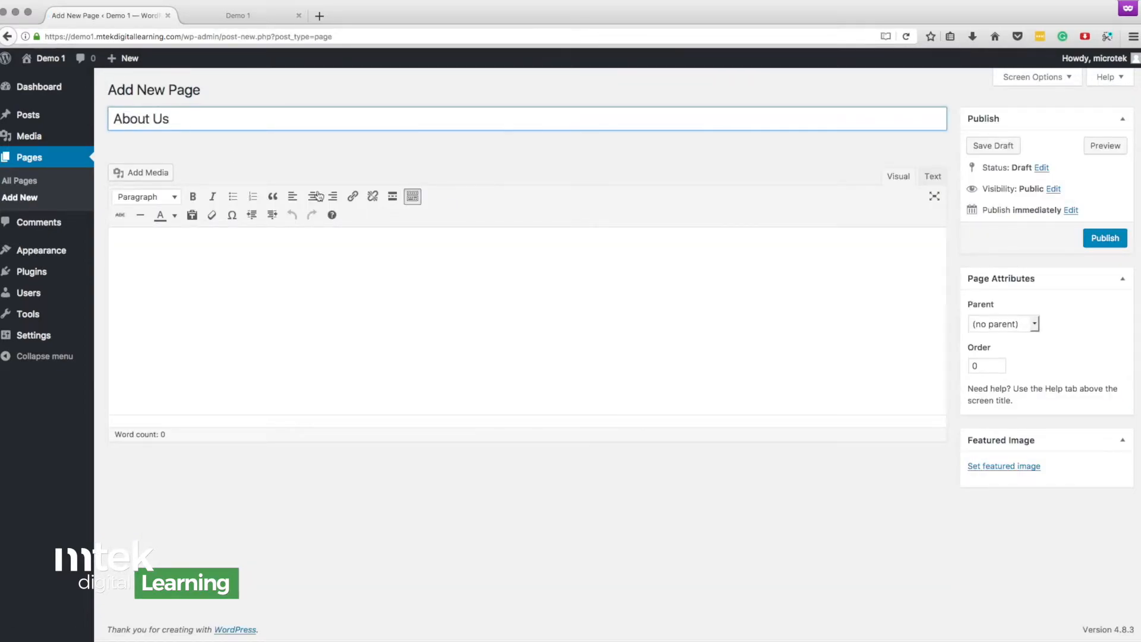
pyautogui.click(596, 284)
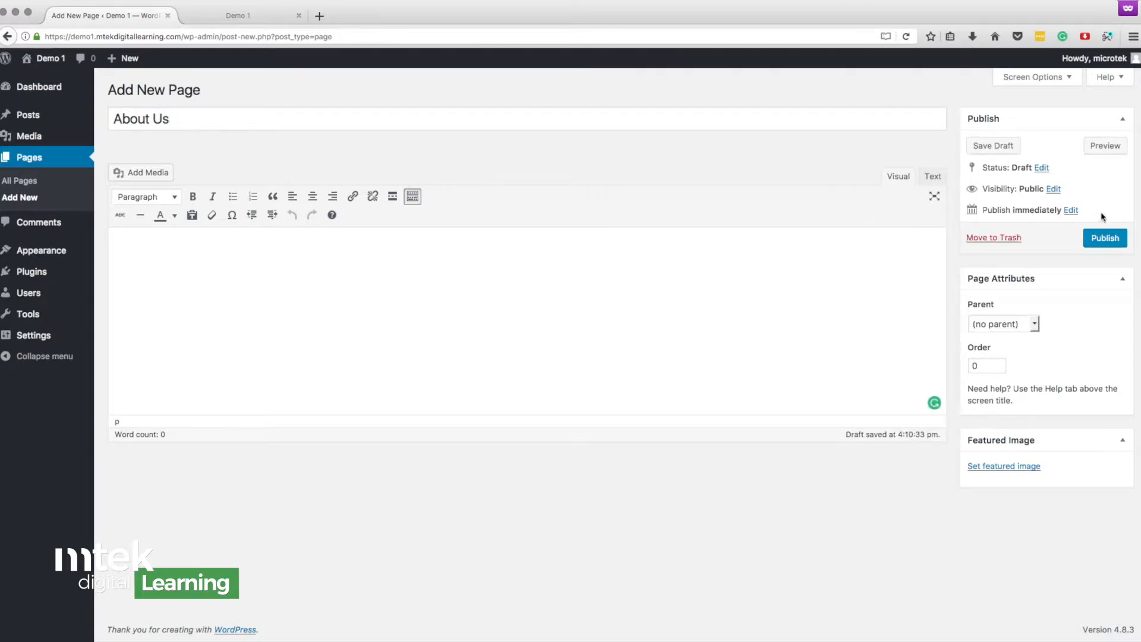
pyautogui.click(1105, 239)
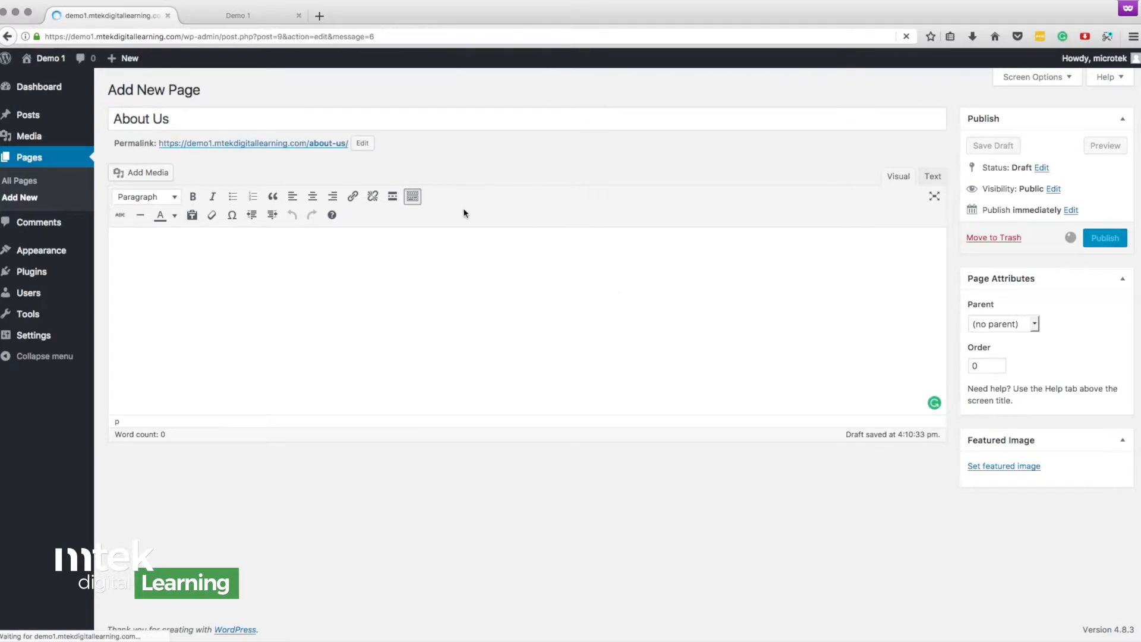
# - Add another page titled "Contact Us" with no content and publish it
pyautogui.click(192, 92)
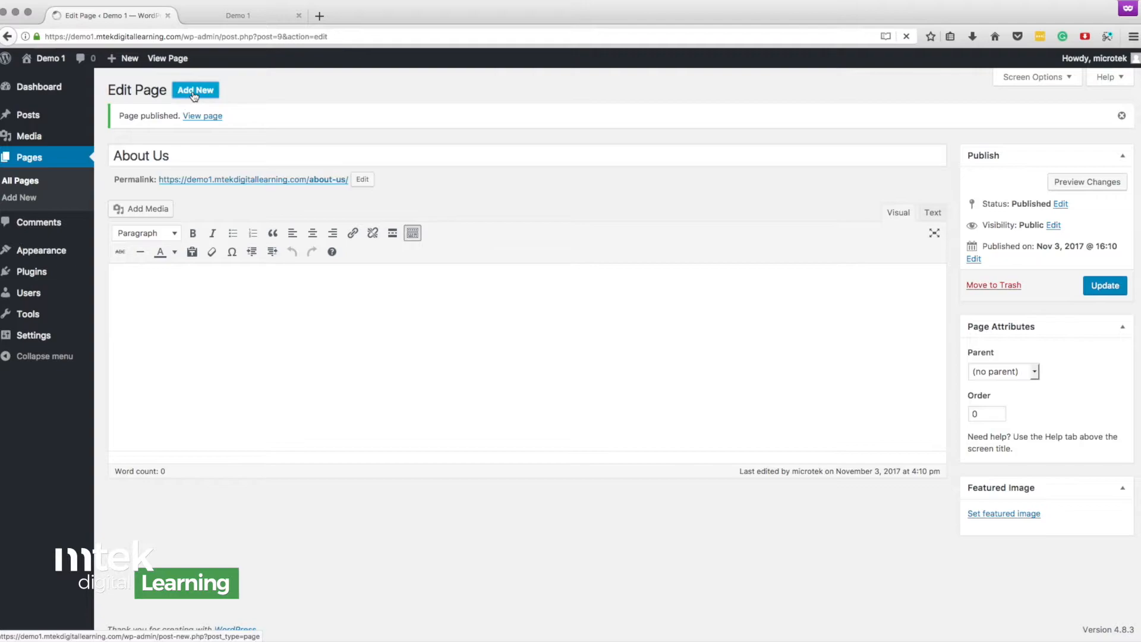
pyautogui.write('C')
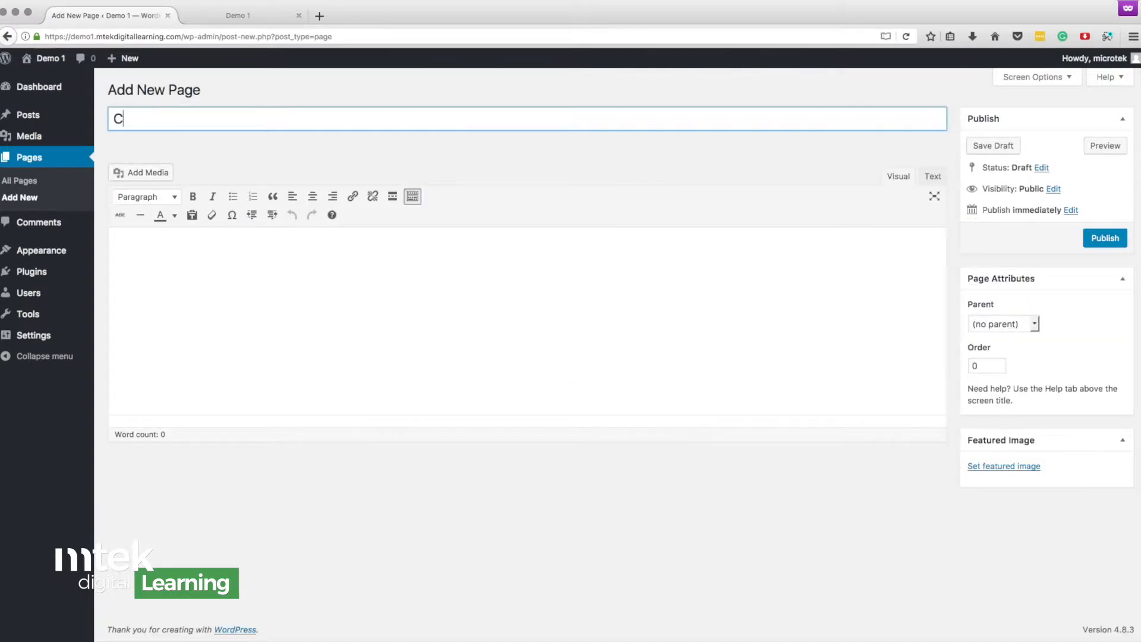
pyautogui.write('ontact Us')
pyautogui.click(1099, 241)
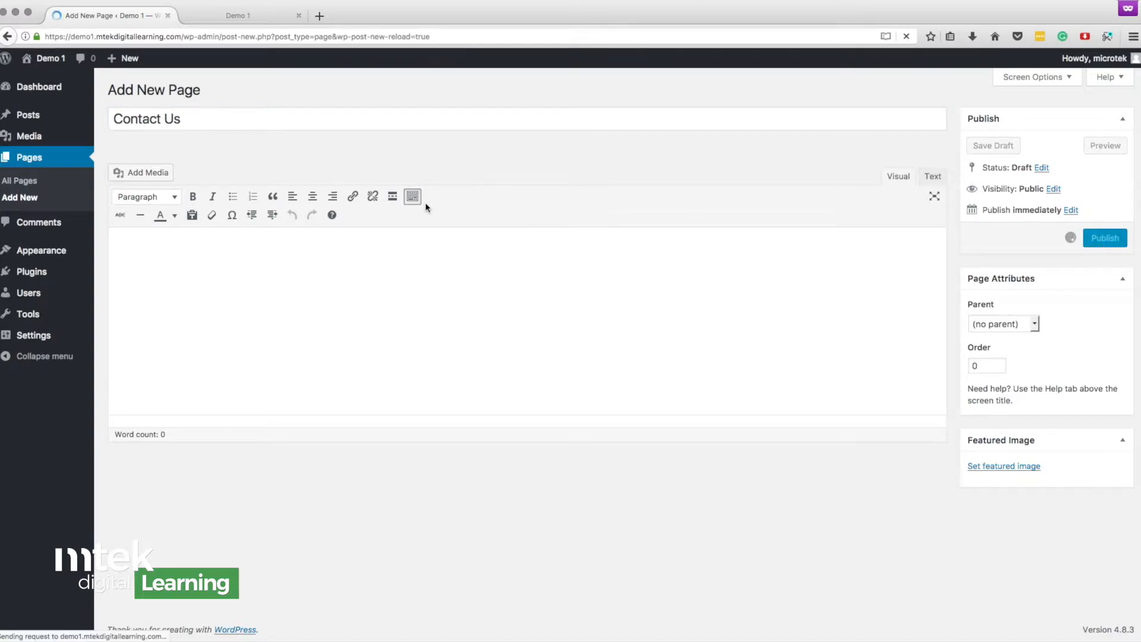
# - Review the list of all pages and check the live homepage for navigation links
pyautogui.click(27, 159)
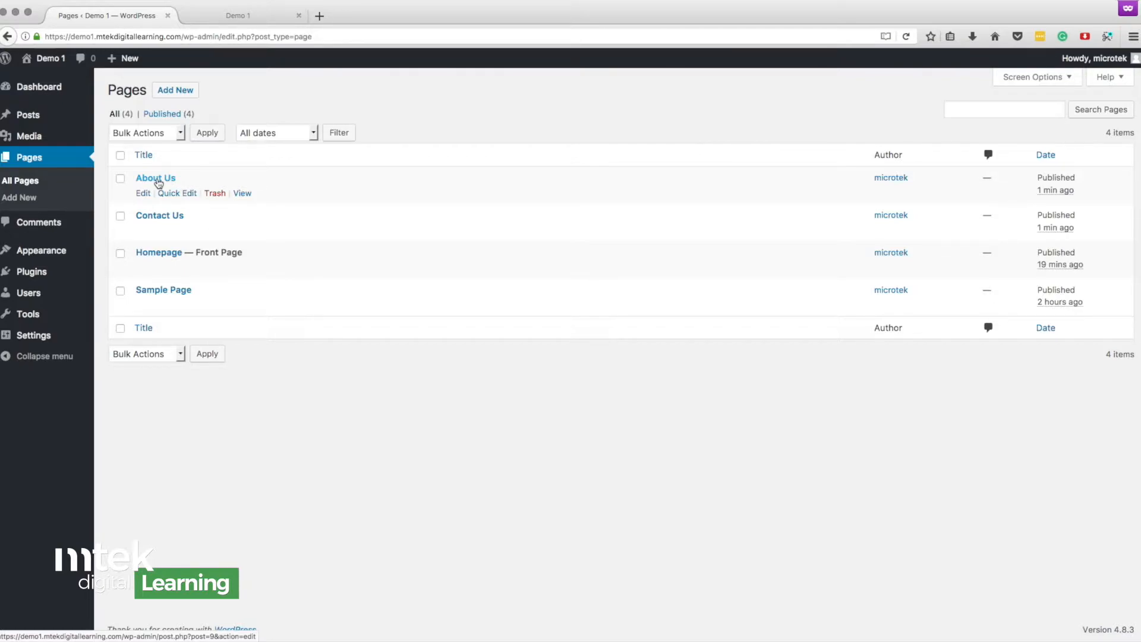
pyautogui.click(238, 16)
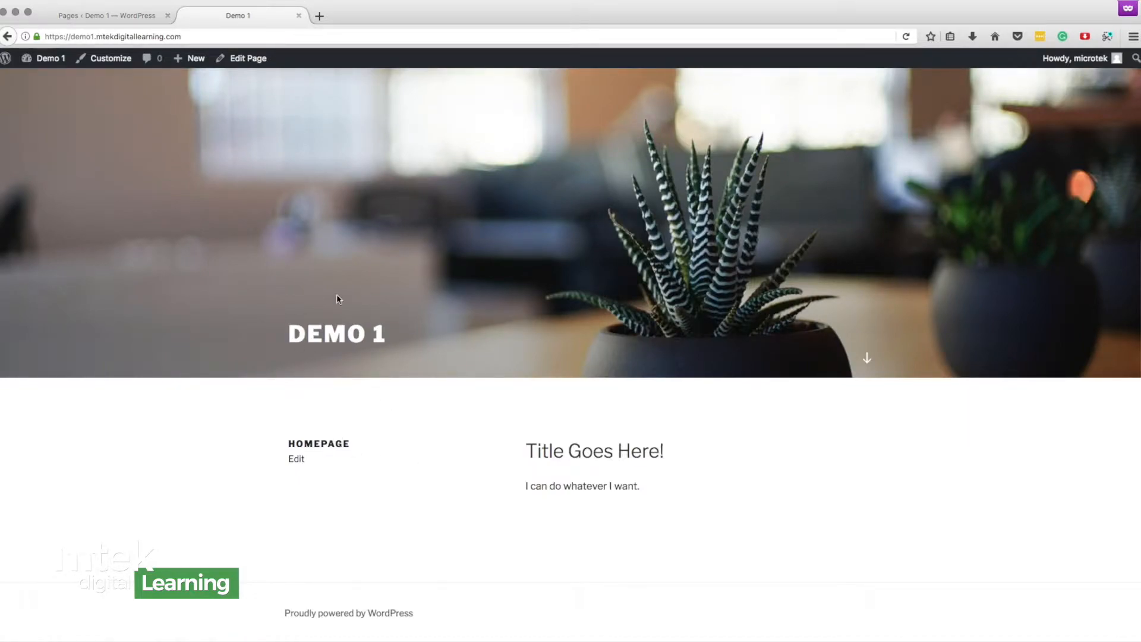
pyautogui.click(96, 19)
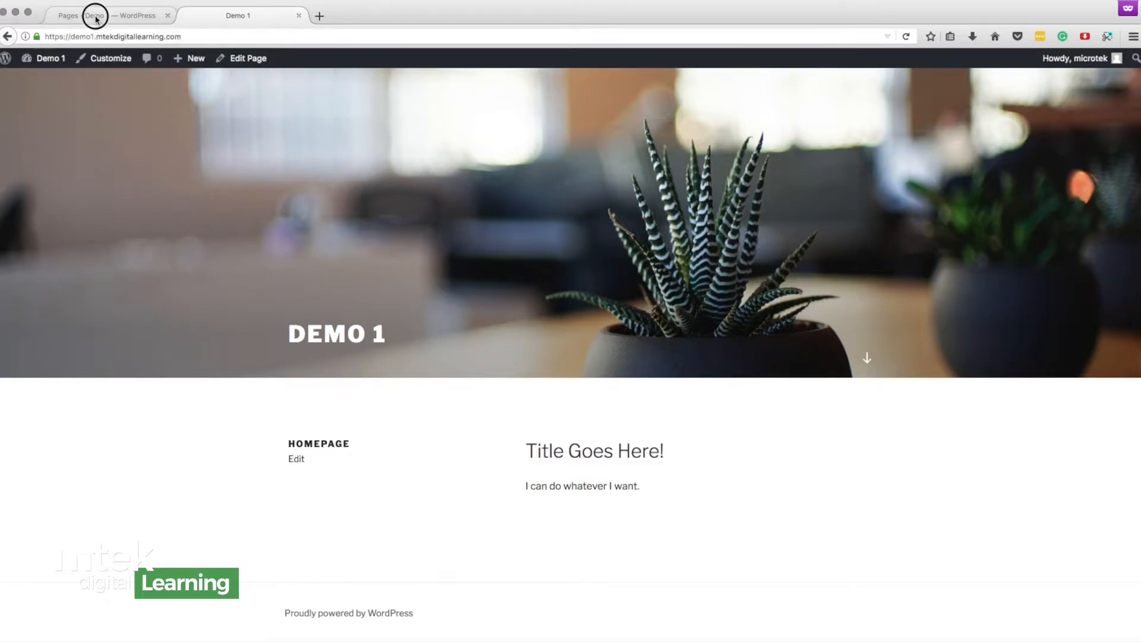
# - Create a new navigation menu named "Main Menu"
pyautogui.moveTo(41, 252)
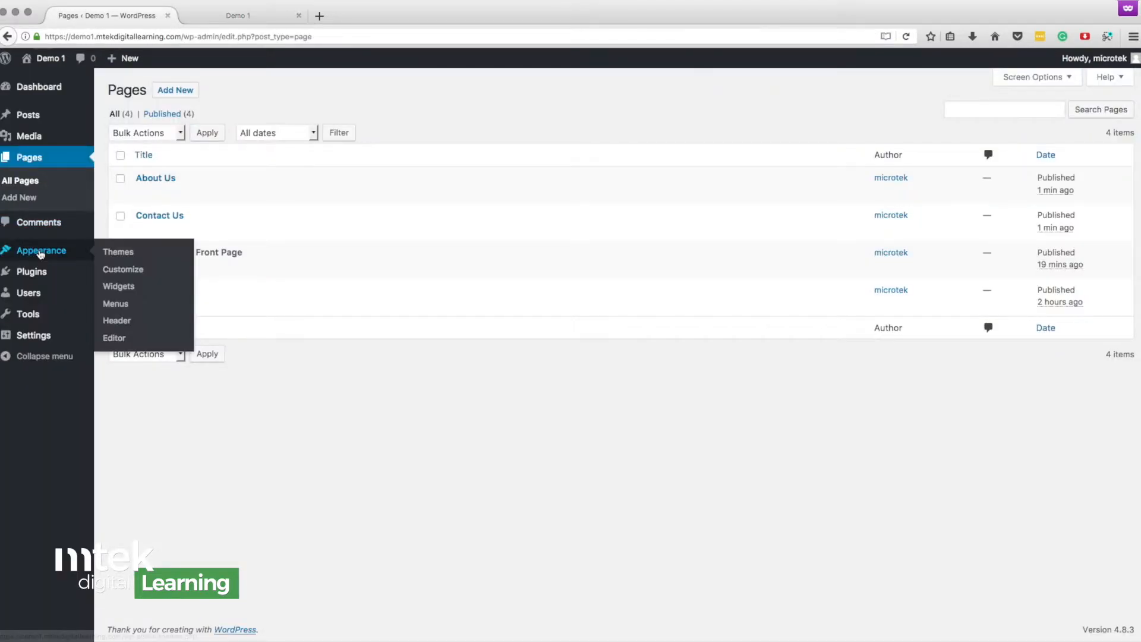
pyautogui.click(126, 306)
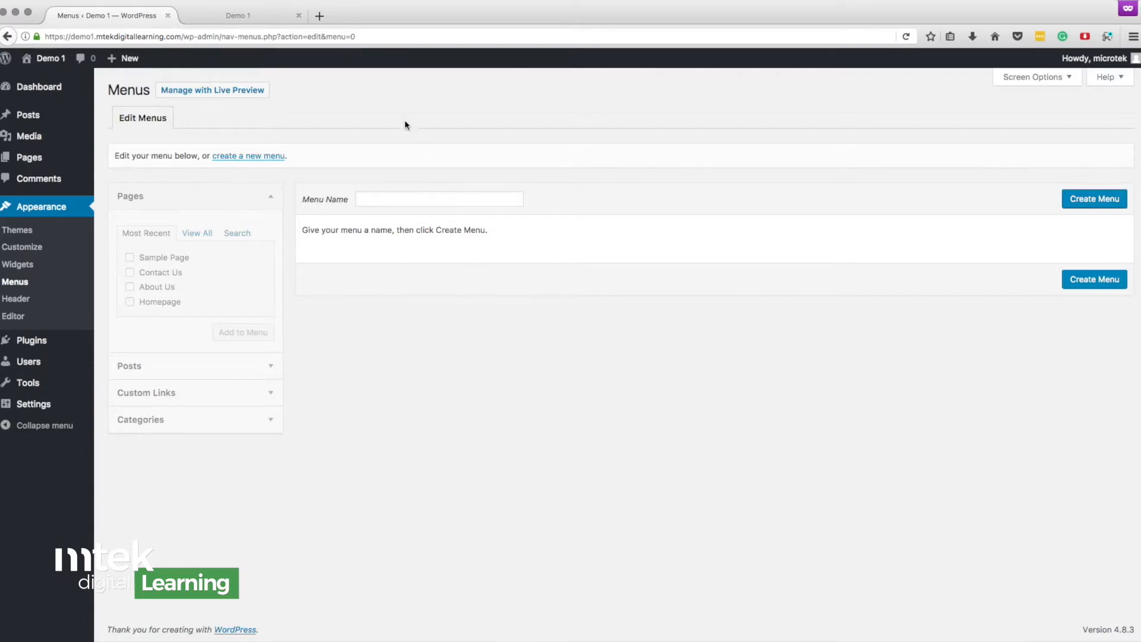
pyautogui.click(368, 198)
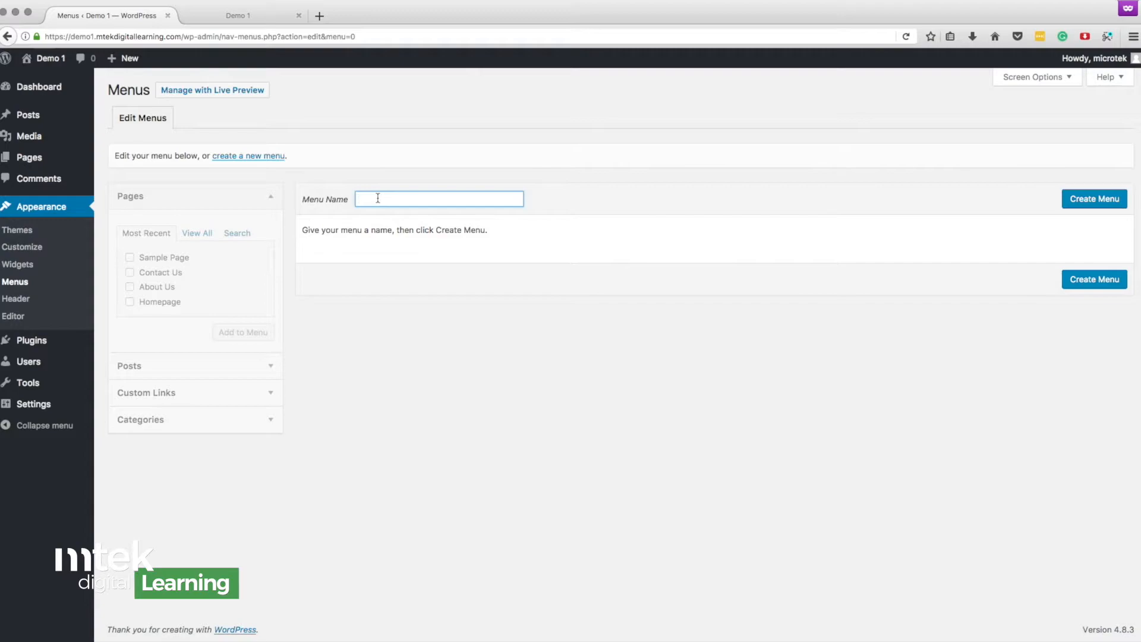
pyautogui.write('Main ')
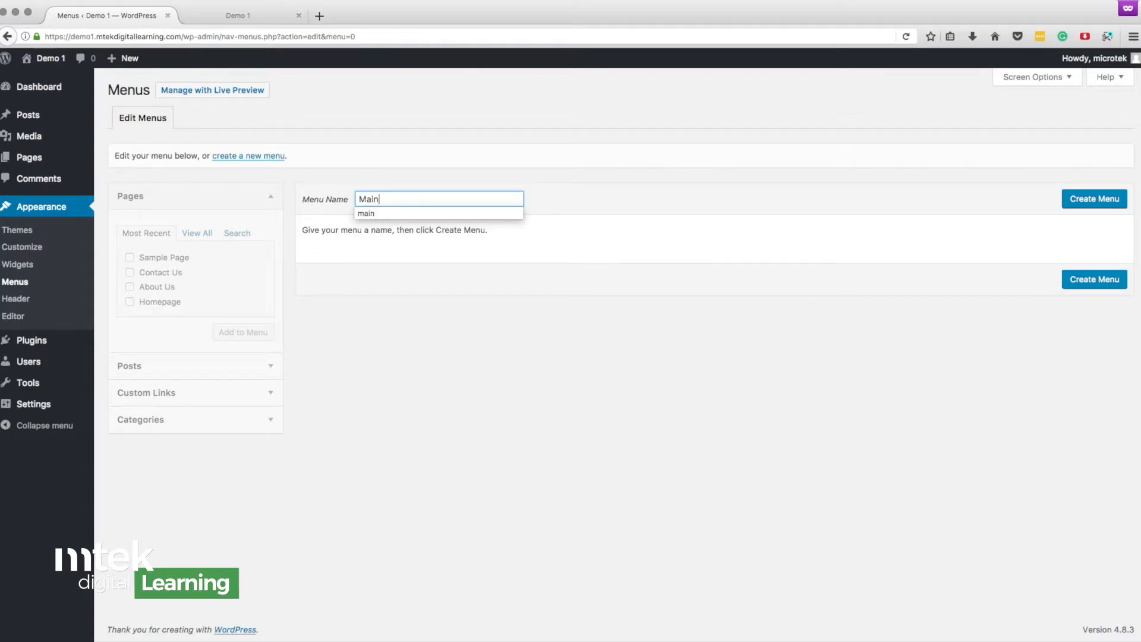
pyautogui.write('Menu')
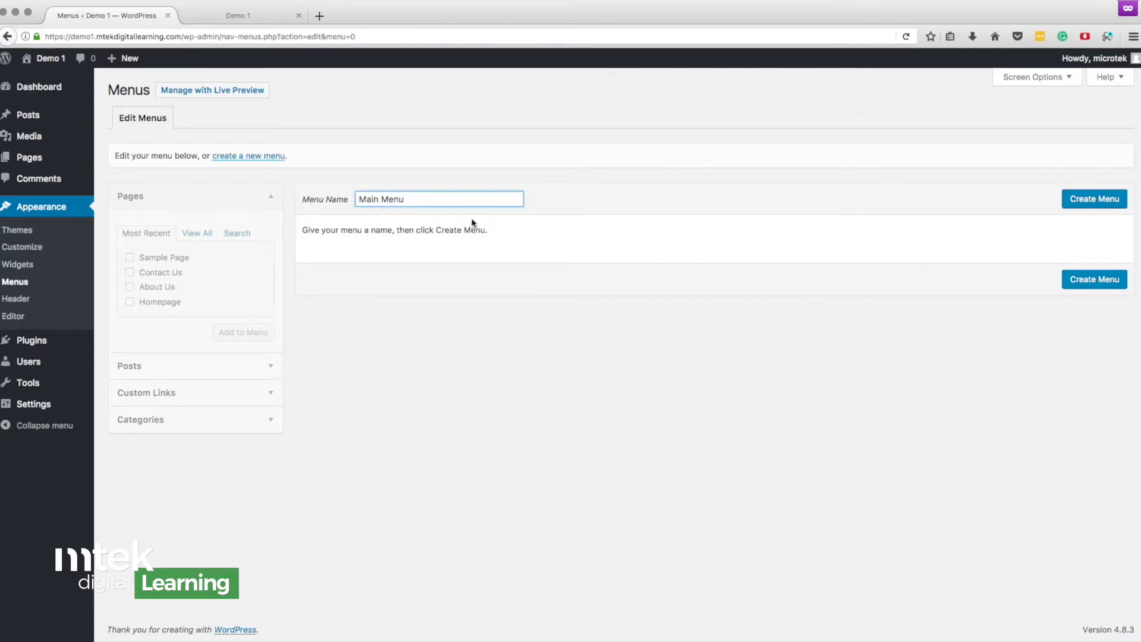
pyautogui.click(601, 205)
pyautogui.moveTo(432, 199); pyautogui.dragTo(305, 189)
pyautogui.click(568, 198)
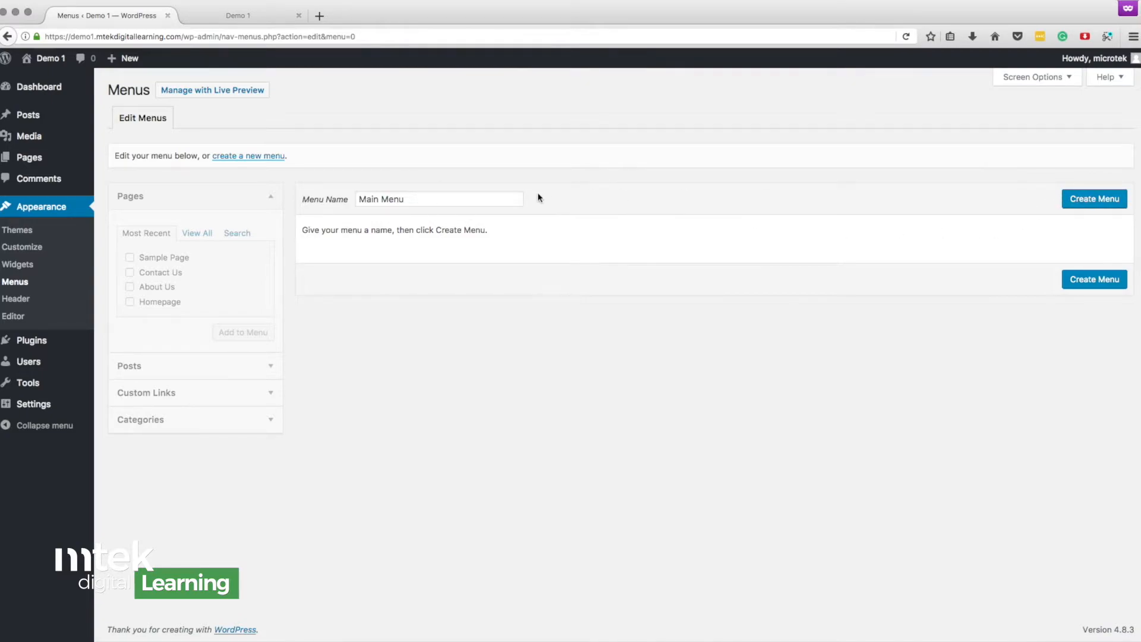
pyautogui.click(1104, 201)
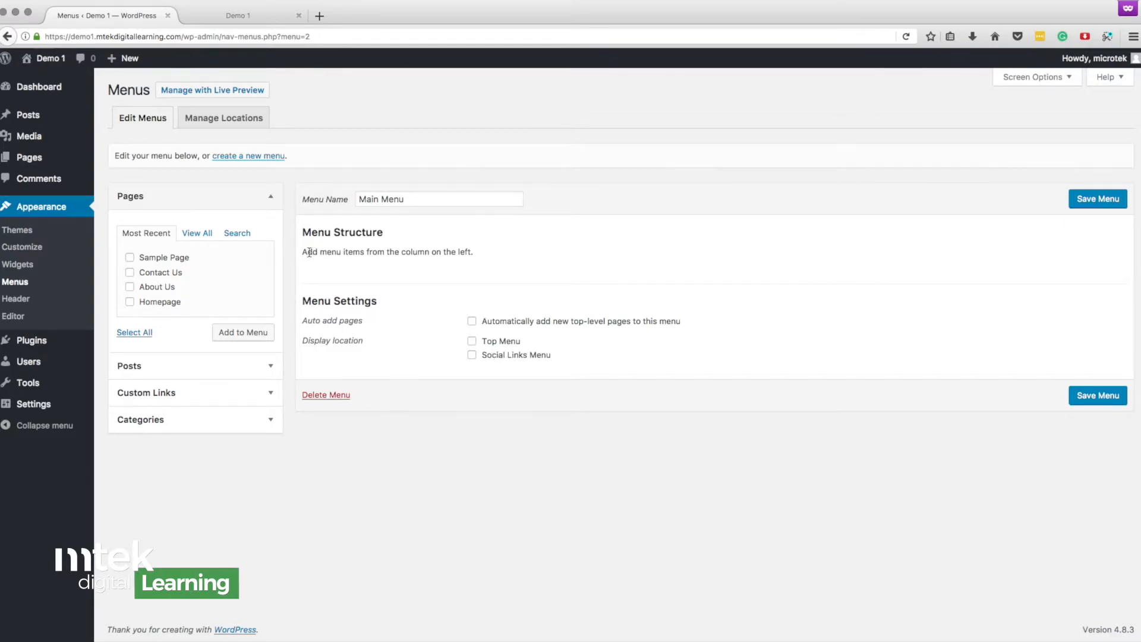
# - Add the Homepage, About Us and Contact Us pages to the Main Menu structure
pyautogui.moveTo(302, 233); pyautogui.dragTo(384, 235)
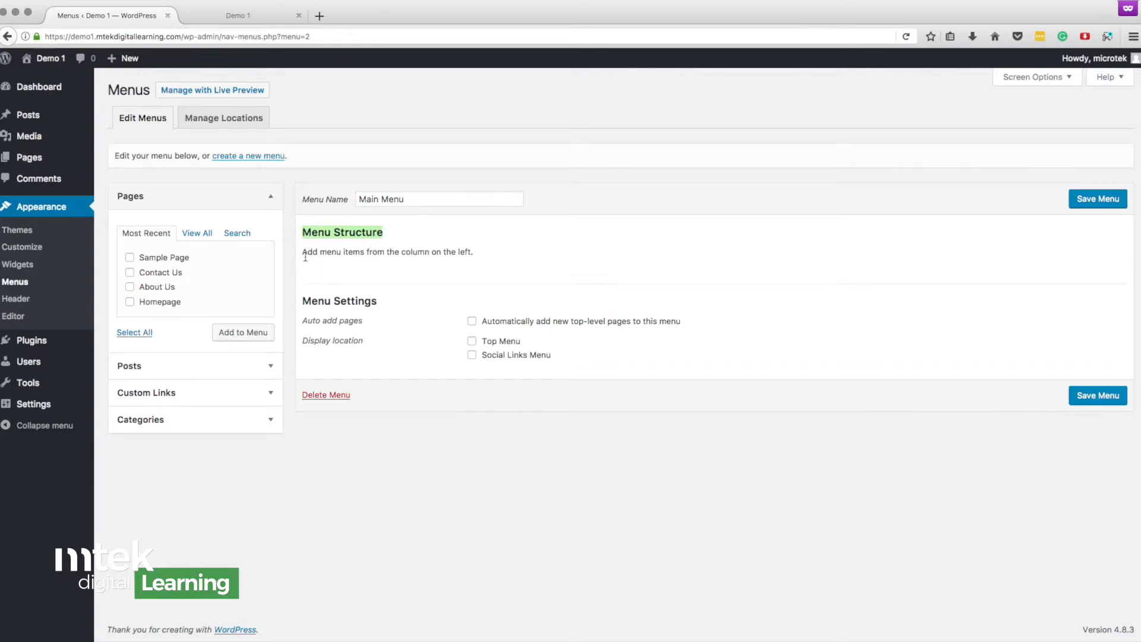
pyautogui.moveTo(302, 252); pyautogui.dragTo(473, 252)
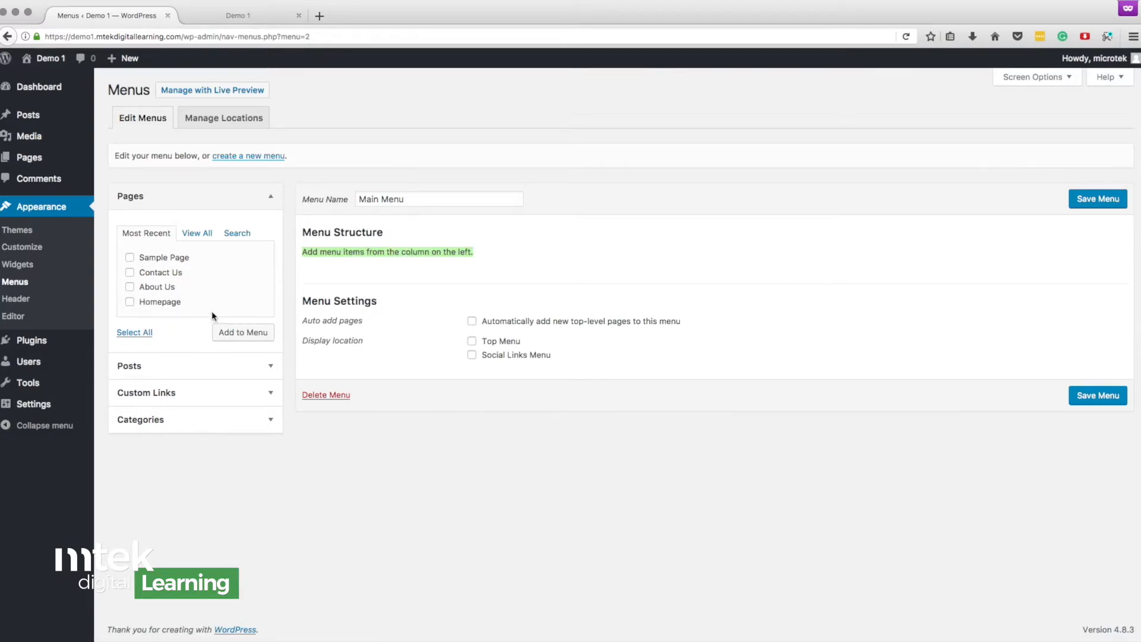
pyautogui.click(131, 303)
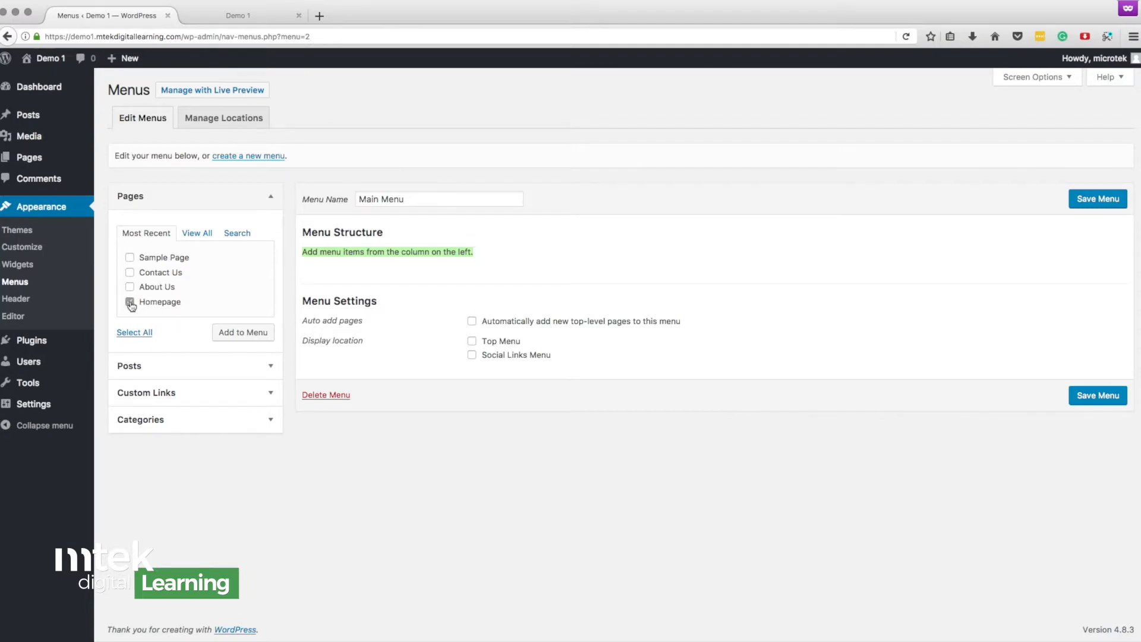
pyautogui.click(248, 337)
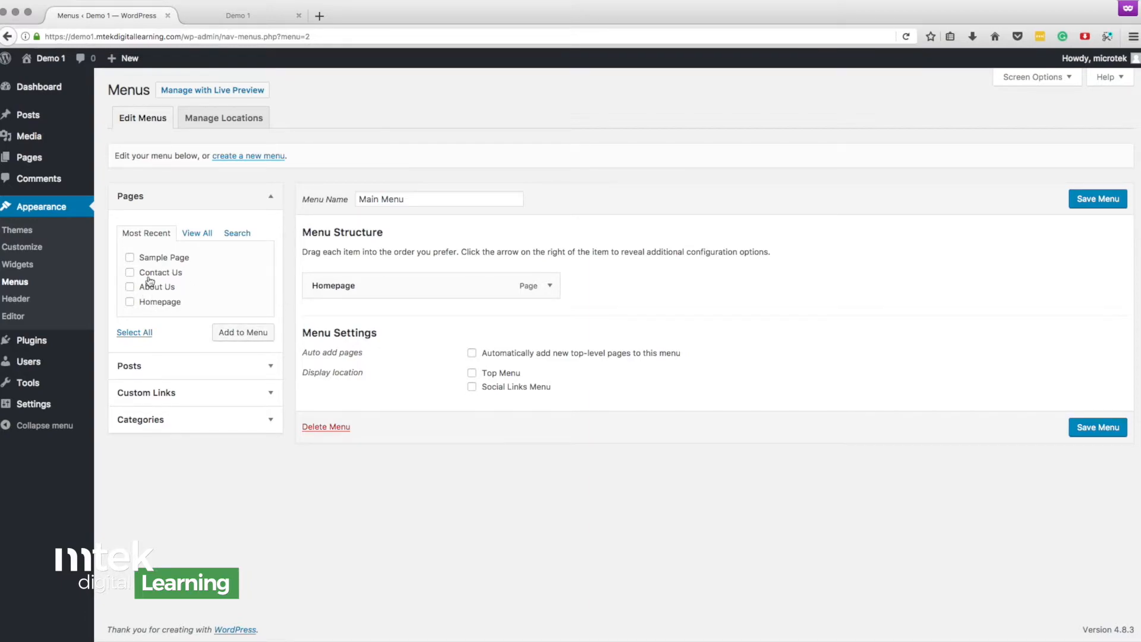
pyautogui.click(130, 288)
pyautogui.click(130, 272)
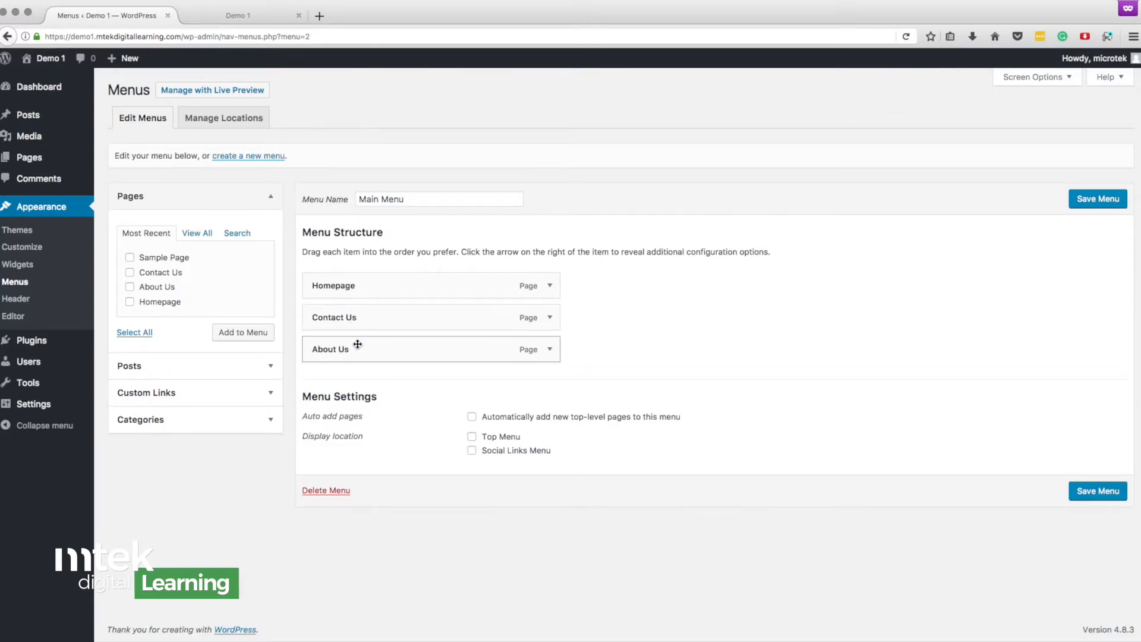
# - Move About Us above Contact Us in the menu structure, nested under Homepage as a sub item
pyautogui.moveTo(361, 352); pyautogui.dragTo(380, 318)
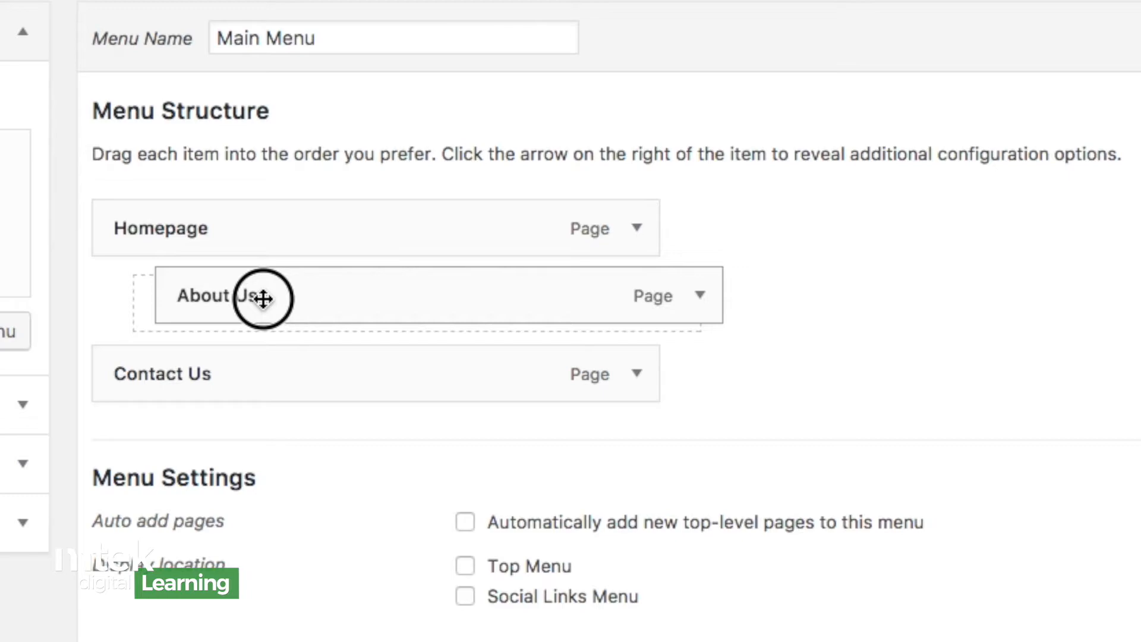
pyautogui.moveTo(263, 299); pyautogui.dragTo(250, 305)
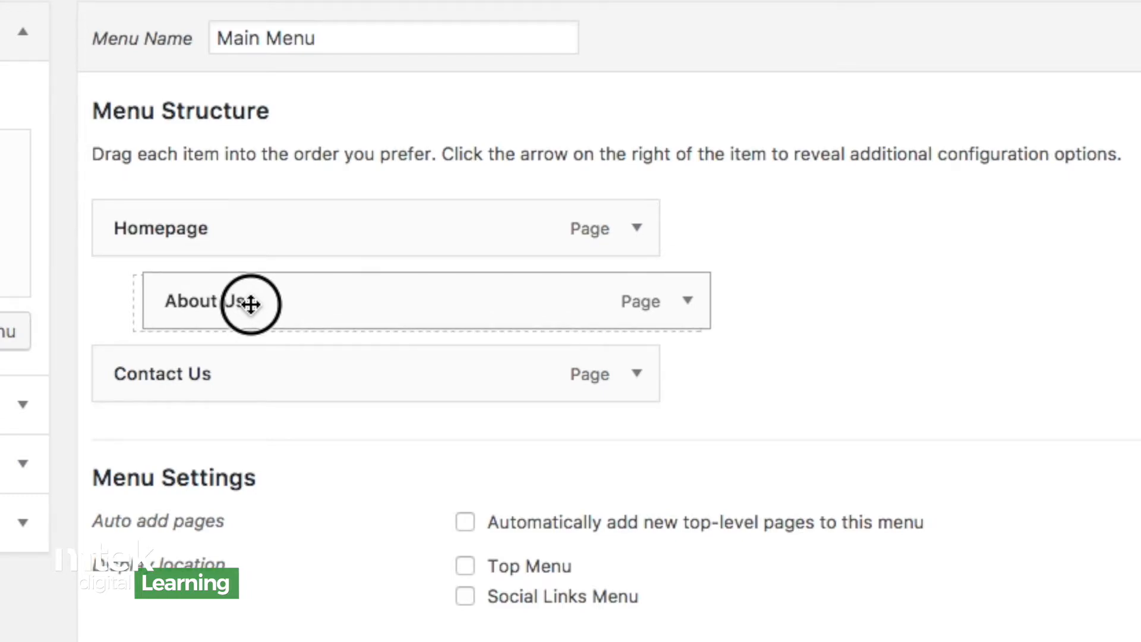
pyautogui.moveTo(250, 305); pyautogui.dragTo(250, 303)
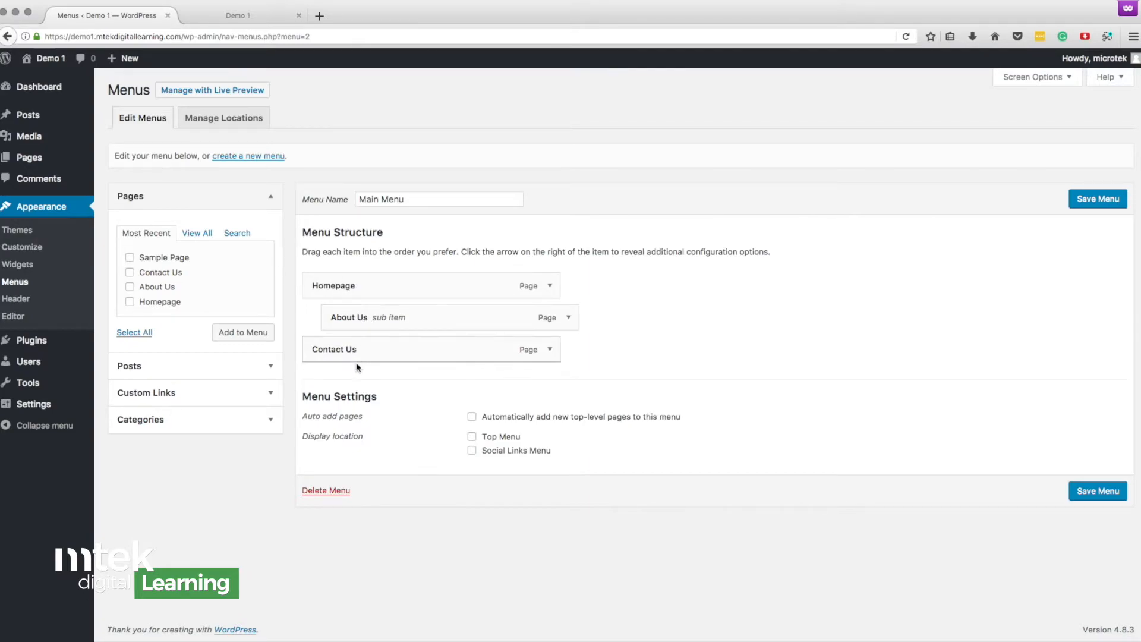
# - Try Contact Us as a sub item of About Us, return both to the top level and save the menu
pyautogui.moveTo(347, 352); pyautogui.dragTo(393, 352)
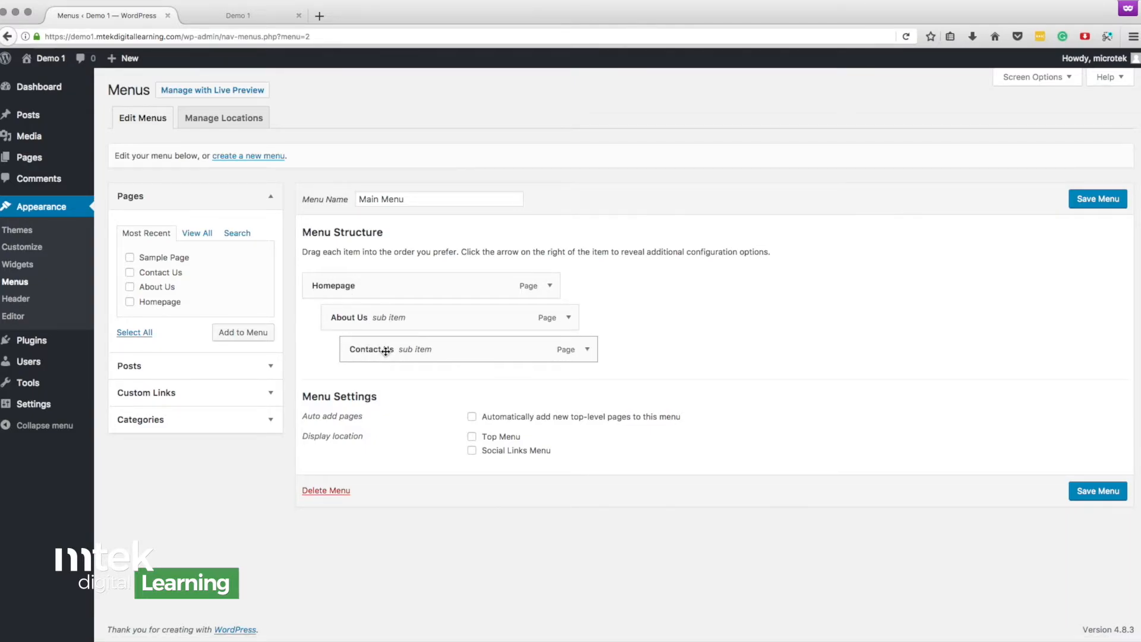
pyautogui.moveTo(386, 352); pyautogui.dragTo(343, 318)
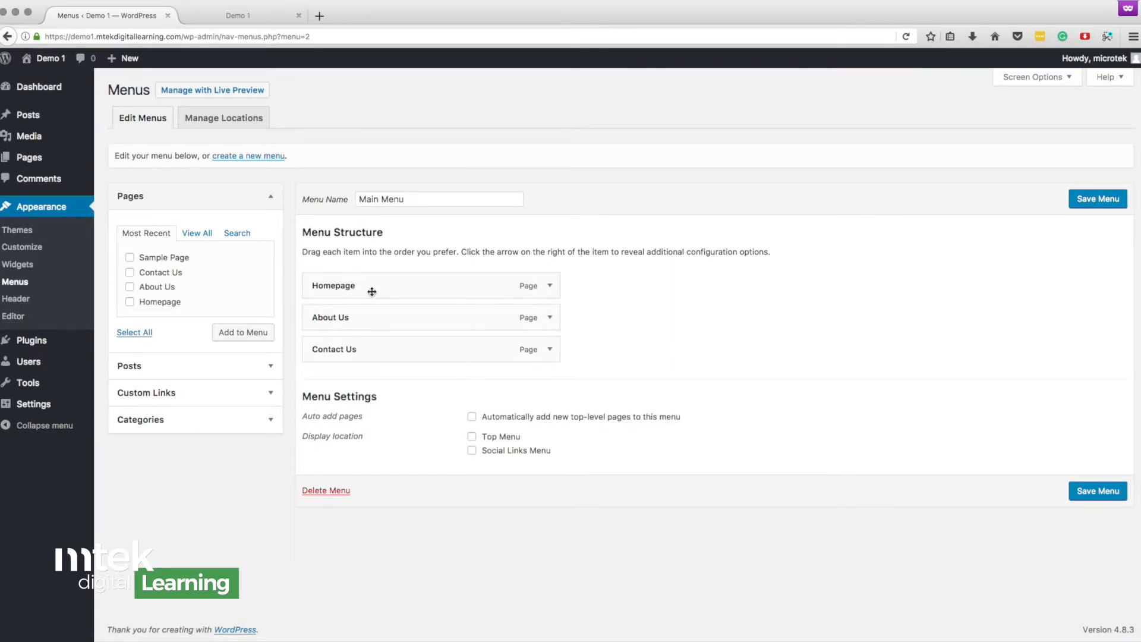
pyautogui.click(1109, 497)
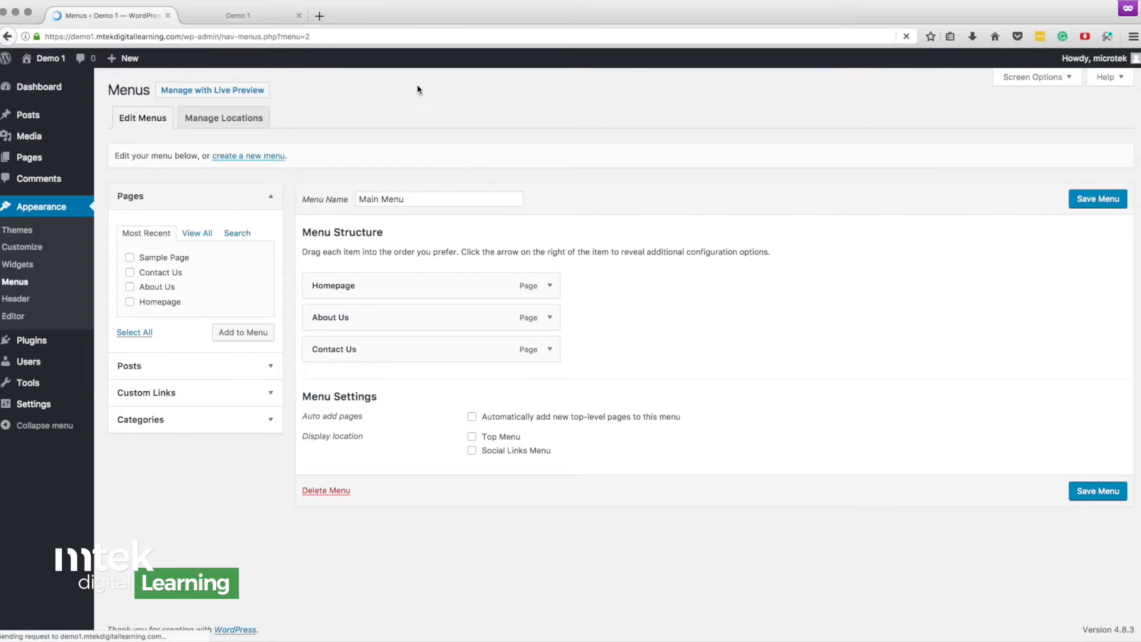
# - Reload the live homepage to check for the new menu, and return to the menu editor
pyautogui.click(244, 19)
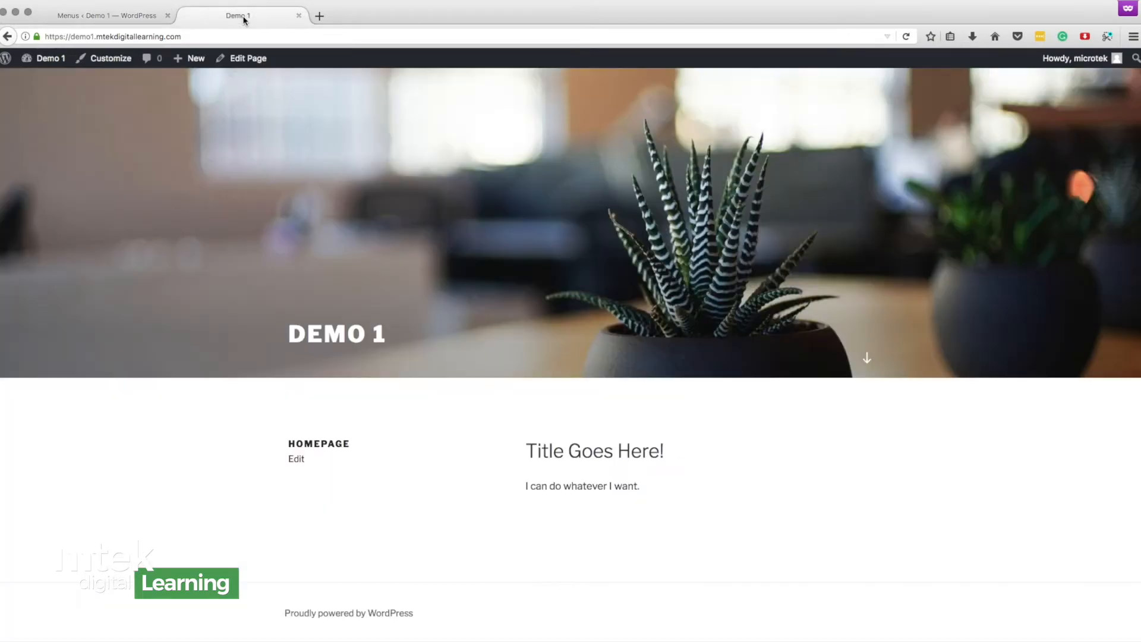
pyautogui.click(907, 37)
pyautogui.click(127, 15)
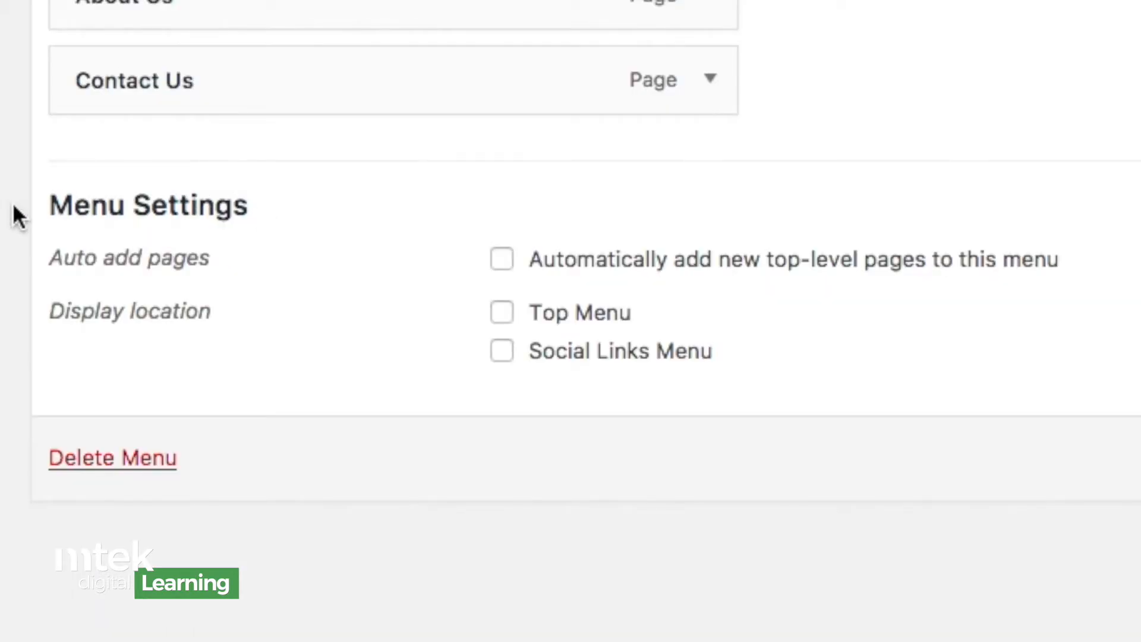
# - Assign Main Menu to the Top Menu display location and save the menu
pyautogui.moveTo(48, 205); pyautogui.dragTo(265, 223)
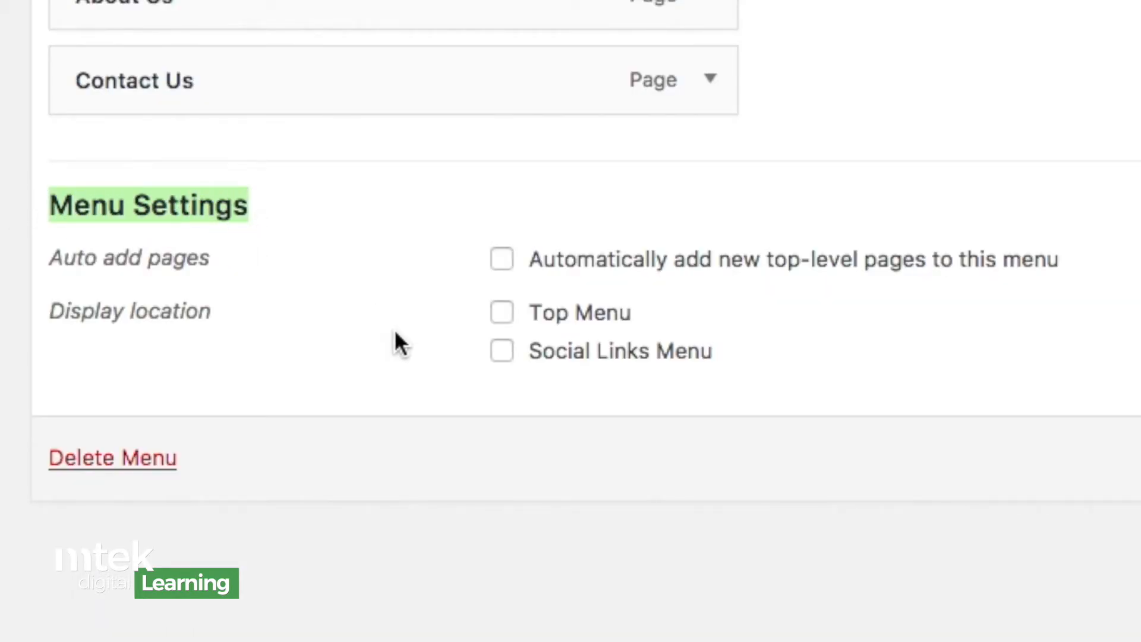
pyautogui.moveTo(53, 309); pyautogui.dragTo(230, 315)
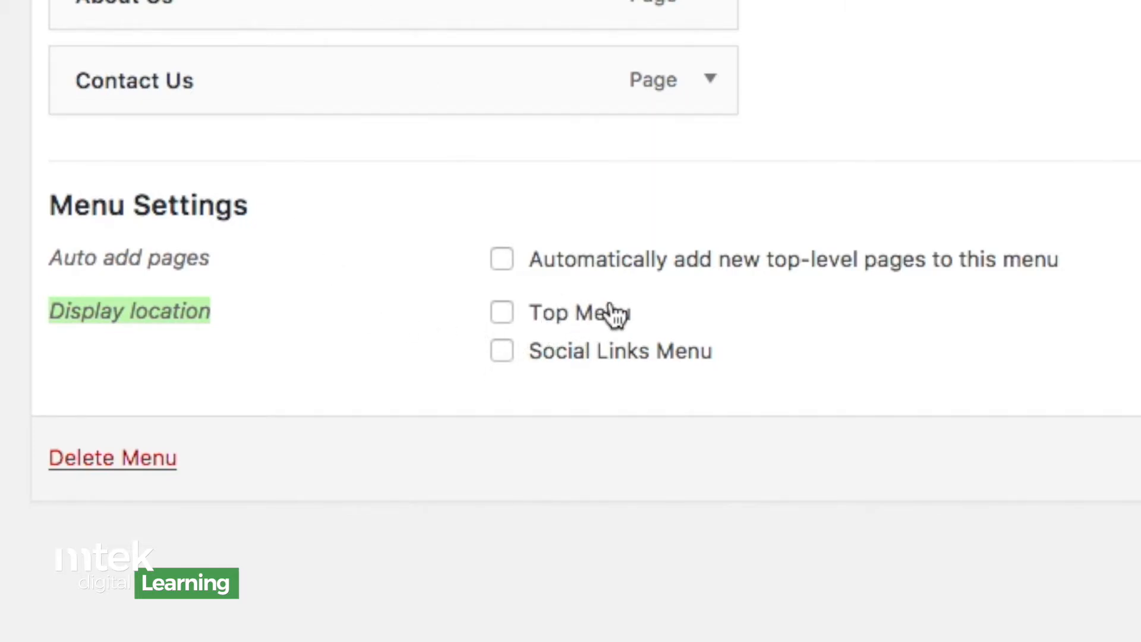
pyautogui.click(503, 318)
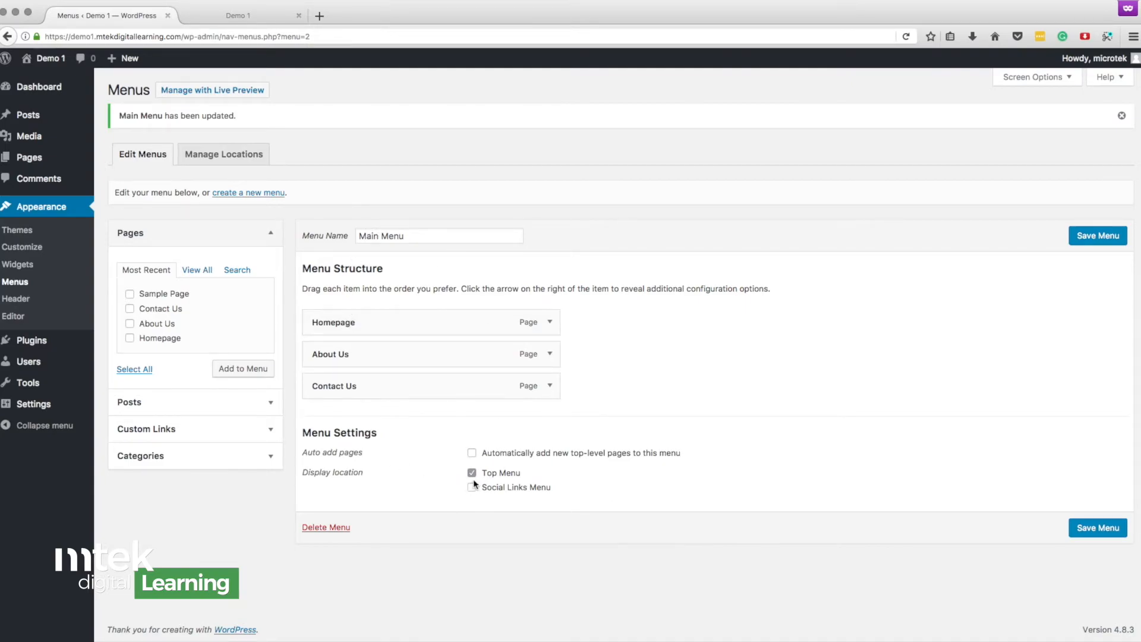
pyautogui.click(1111, 529)
# - Reload the live homepage and test the Contact Us, About Us and Homepage links in its navigation menu
pyautogui.click(247, 21)
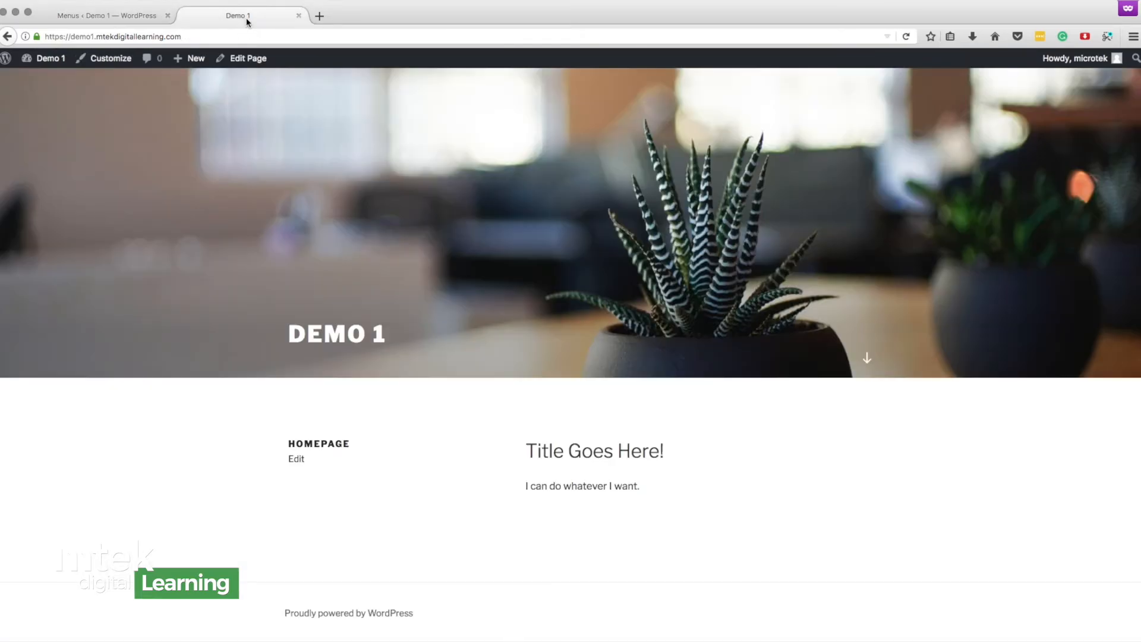
pyautogui.click(906, 37)
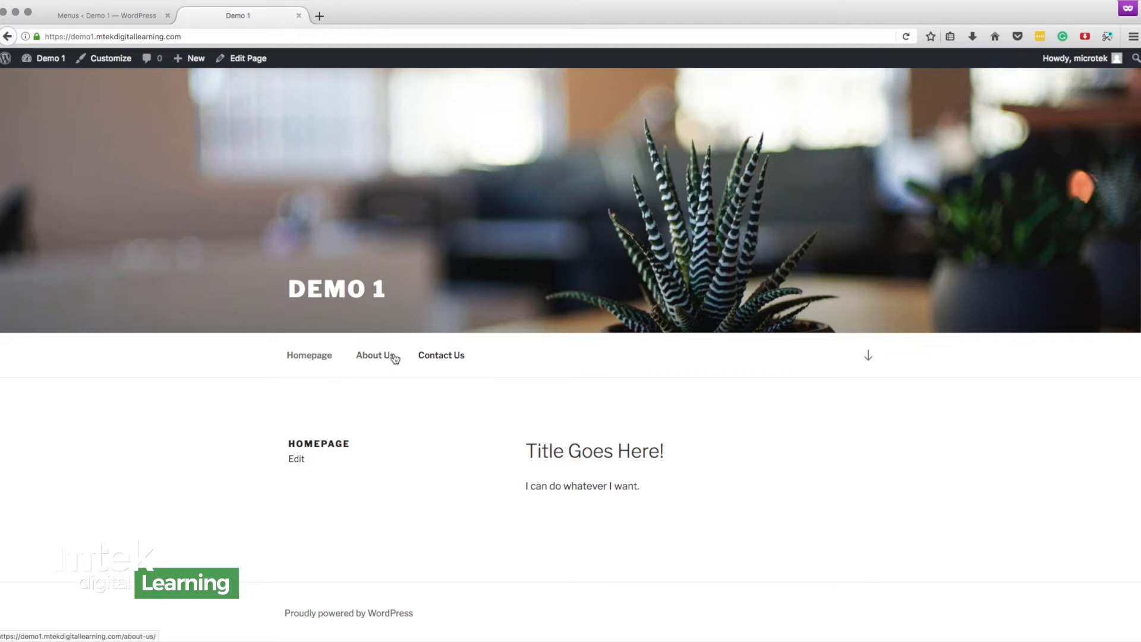
pyautogui.moveTo(524, 351); pyautogui.dragTo(291, 351)
pyautogui.click(443, 356)
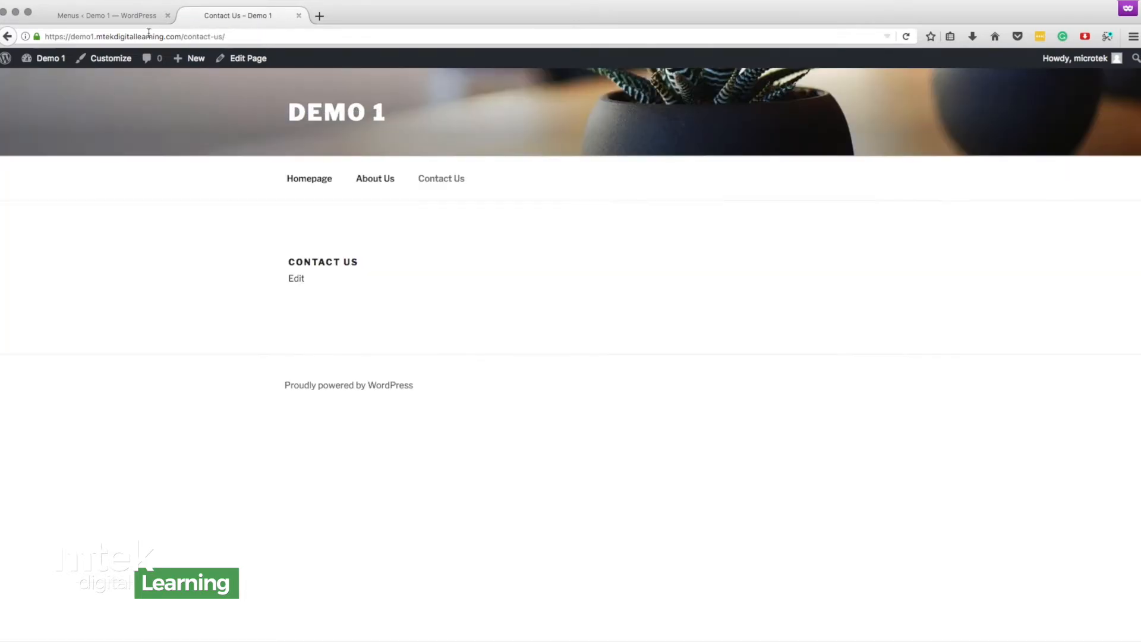
pyautogui.click(381, 180)
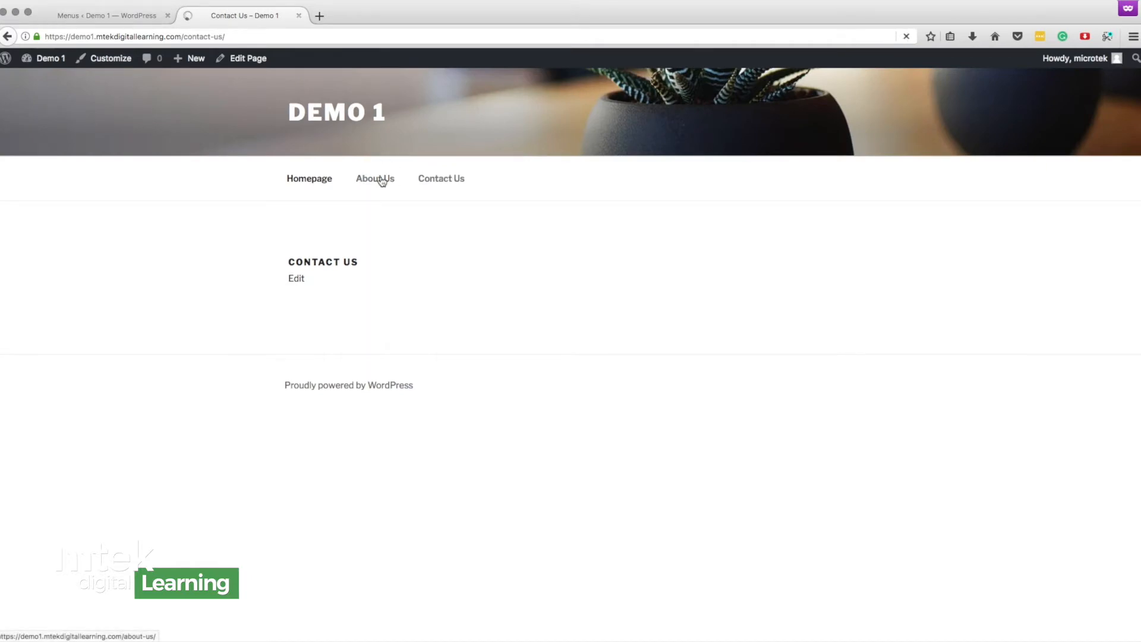
pyautogui.click(324, 182)
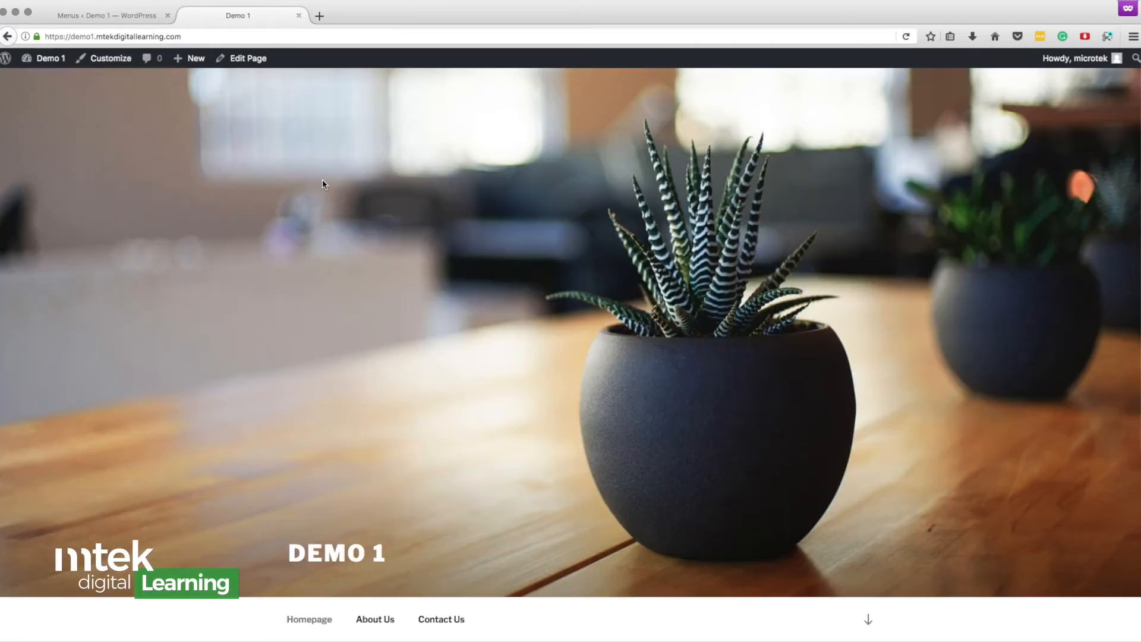
# - Return to the menu editor and expand the settings of the Homepage, About Us and Contact Us items
pyautogui.click(104, 22)
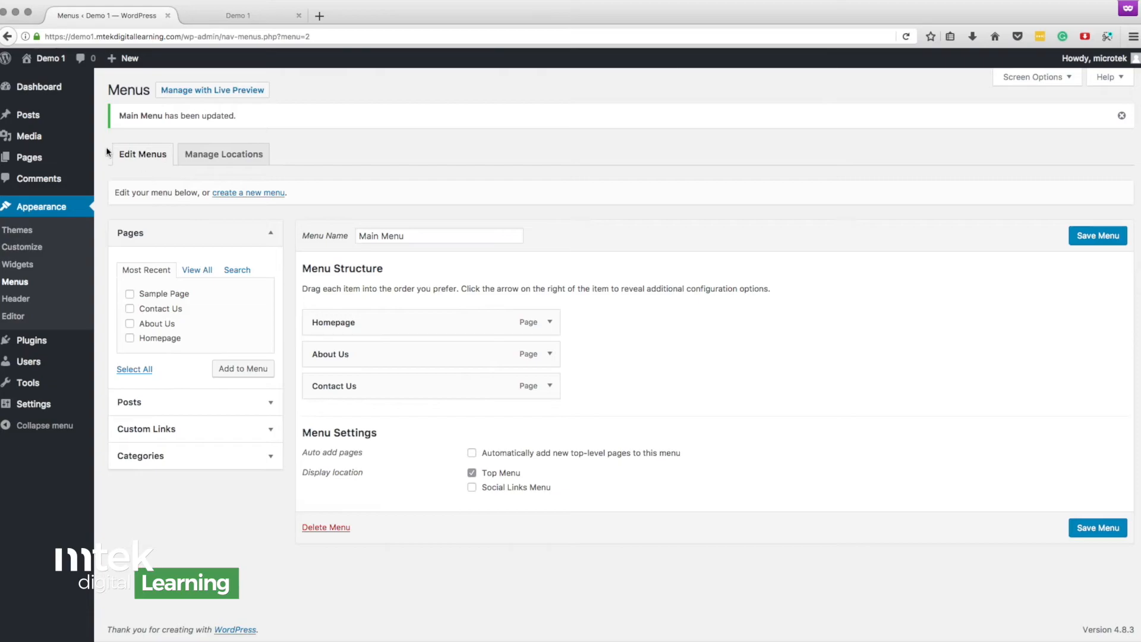
pyautogui.moveTo(35, 161)
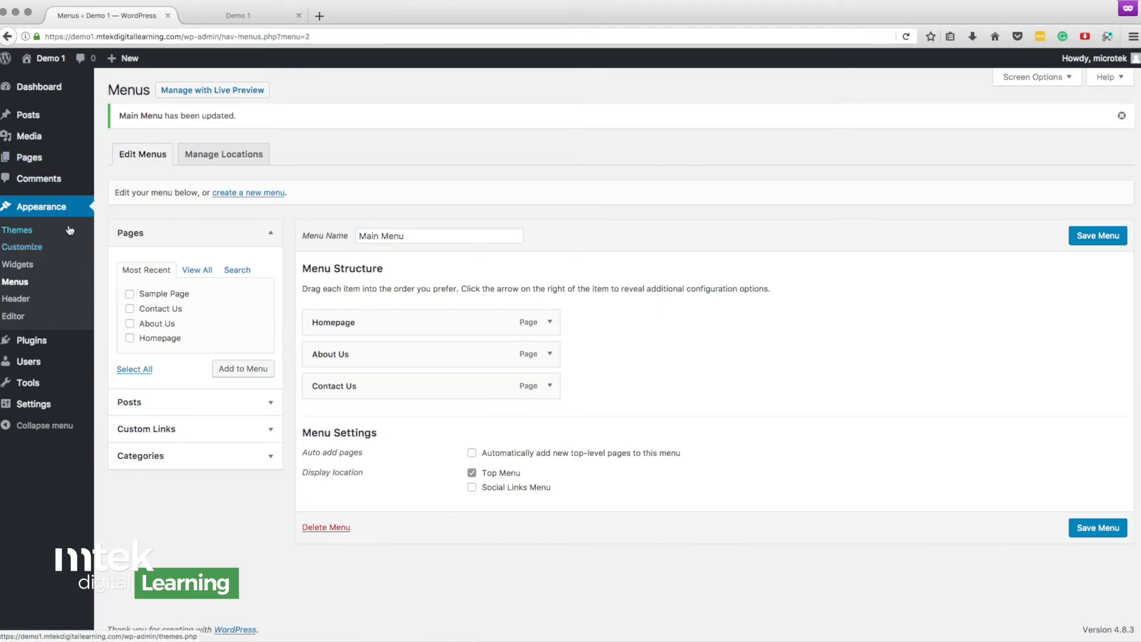
pyautogui.moveTo(44, 170)
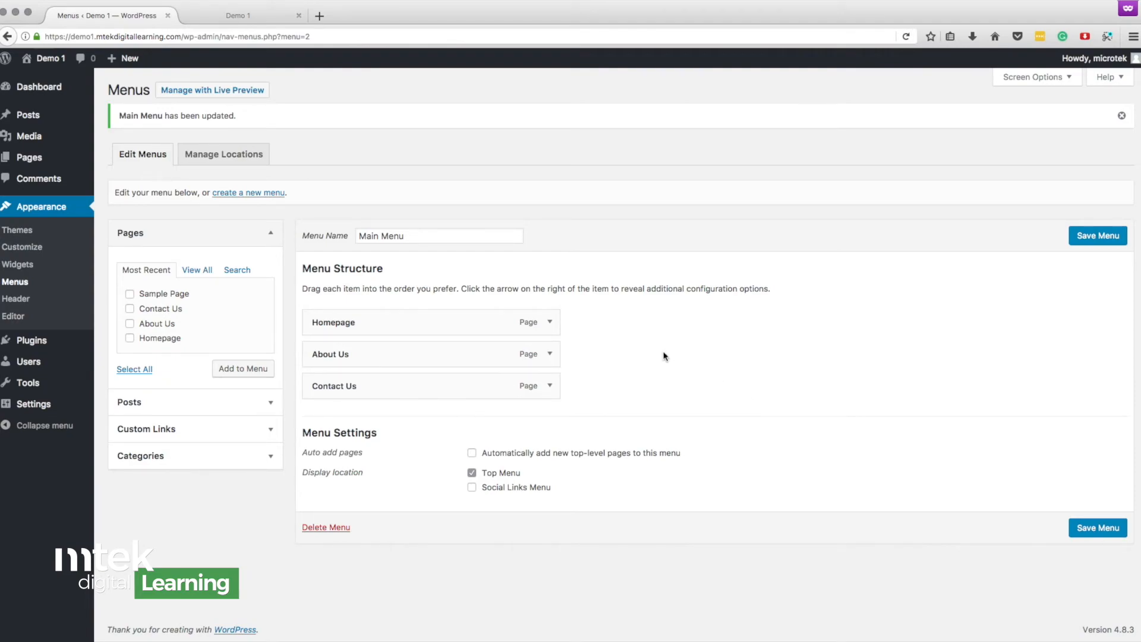
pyautogui.click(551, 323)
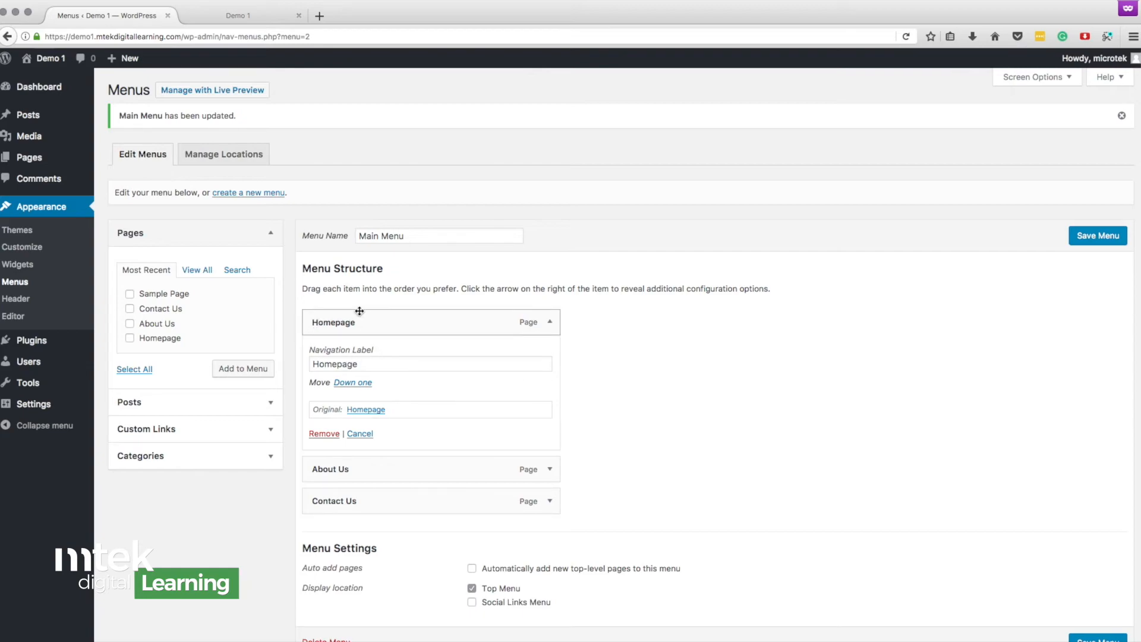
pyautogui.click(550, 469)
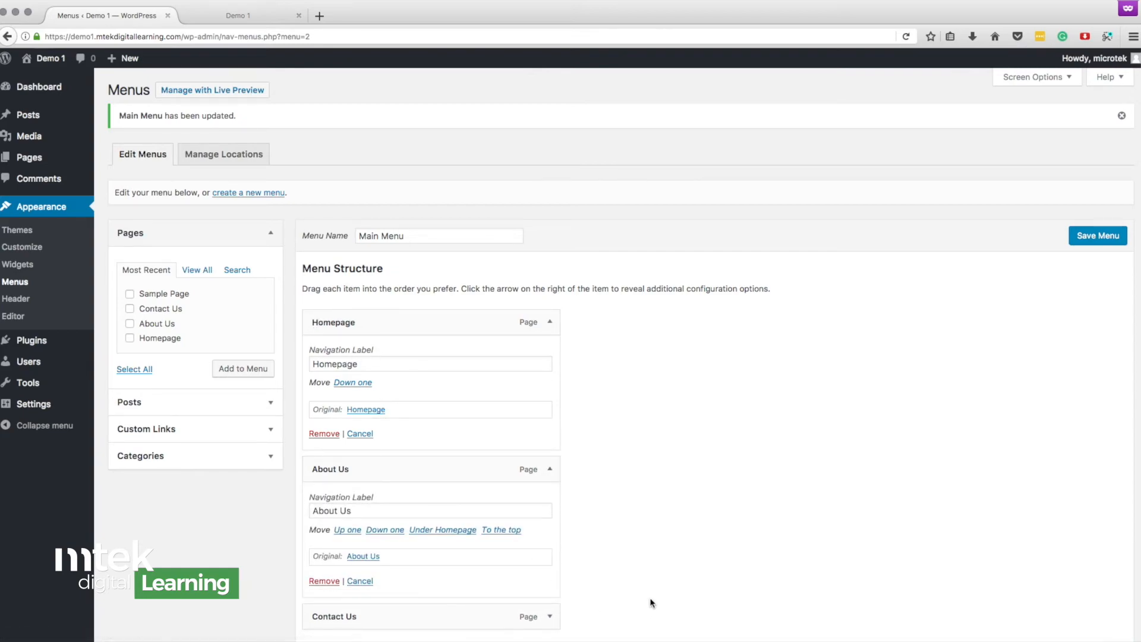
pyautogui.scroll(-2, 648, 601)
pyautogui.click(551, 561)
pyautogui.scroll(-2, 363, 542)
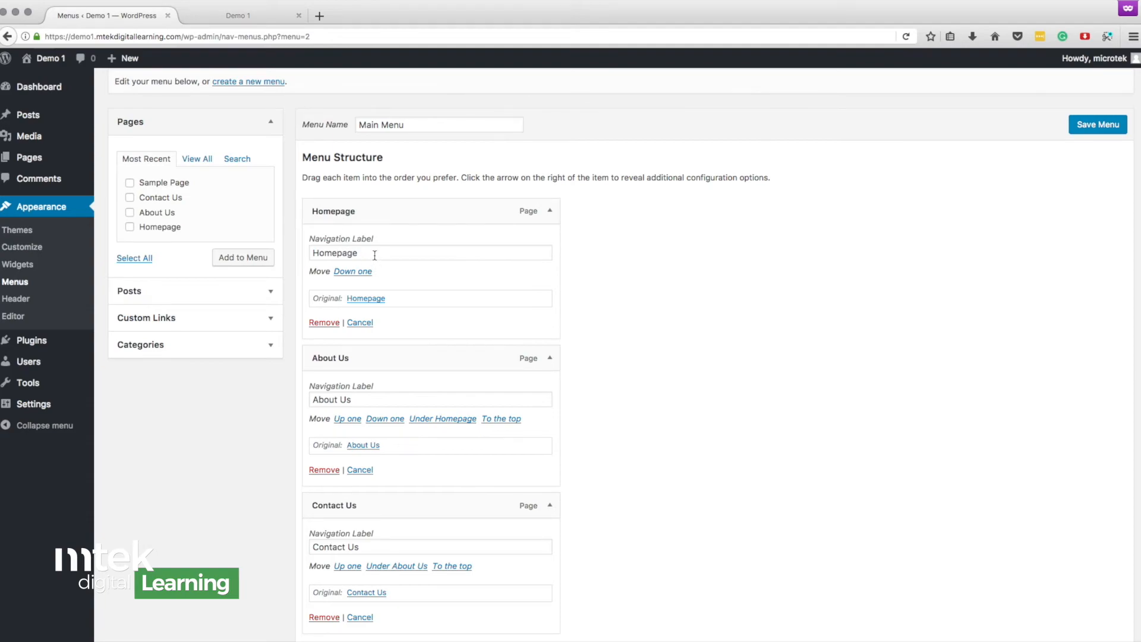
# - Change the Homepage item's navigation label to Home, checking the current label on the live site
pyautogui.moveTo(384, 254); pyautogui.dragTo(298, 253)
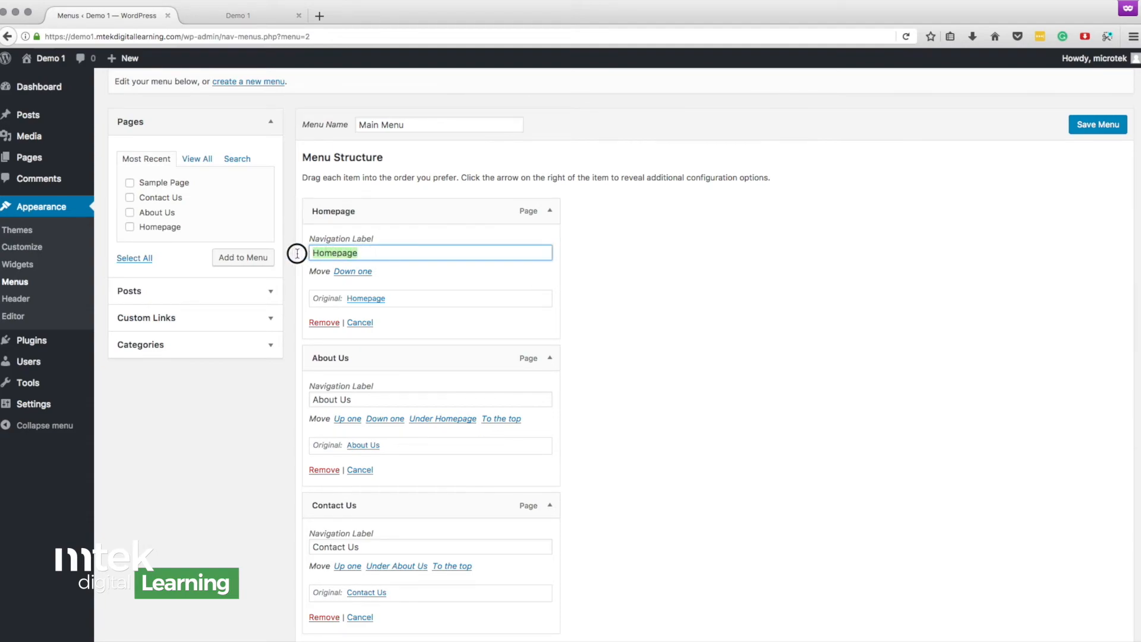
pyautogui.click(372, 253)
pyautogui.moveTo(372, 253); pyautogui.dragTo(311, 253)
pyautogui.click(232, 17)
pyautogui.scroll(-3, 309, 517)
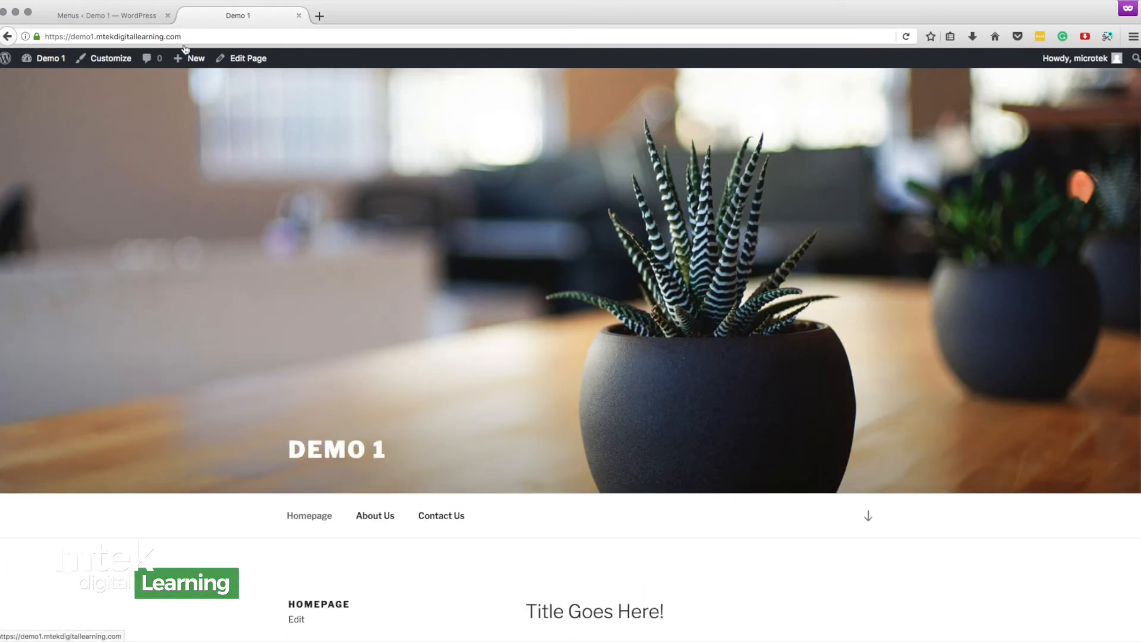
pyautogui.click(104, 16)
pyautogui.write('Home')
pyautogui.click(716, 440)
# - Review the expanded menu items and save the Main Menu
pyautogui.scroll(-1, 716, 439)
pyautogui.scroll(-2, 717, 439)
pyautogui.scroll(-2, 685, 397)
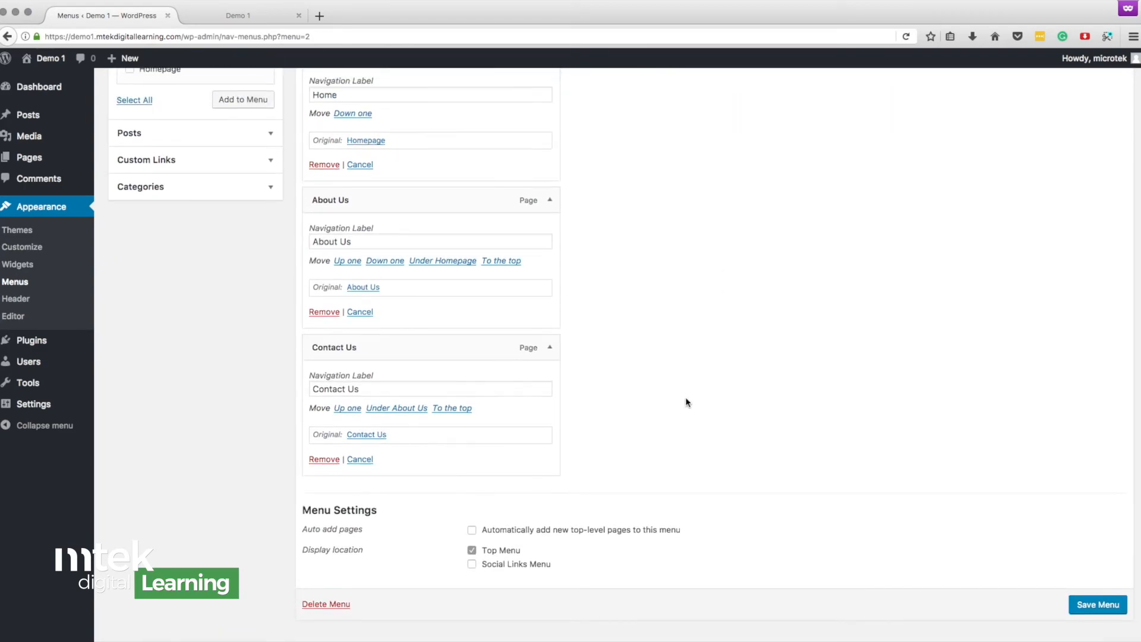
pyautogui.scroll(2, 535, 261)
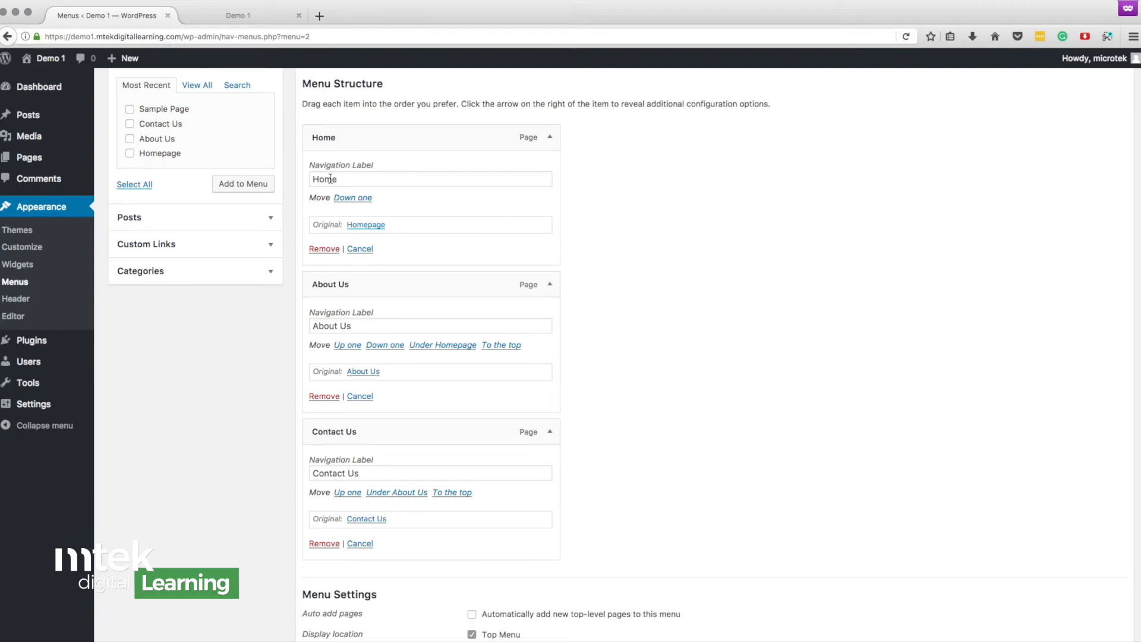
pyautogui.scroll(-3, 688, 403)
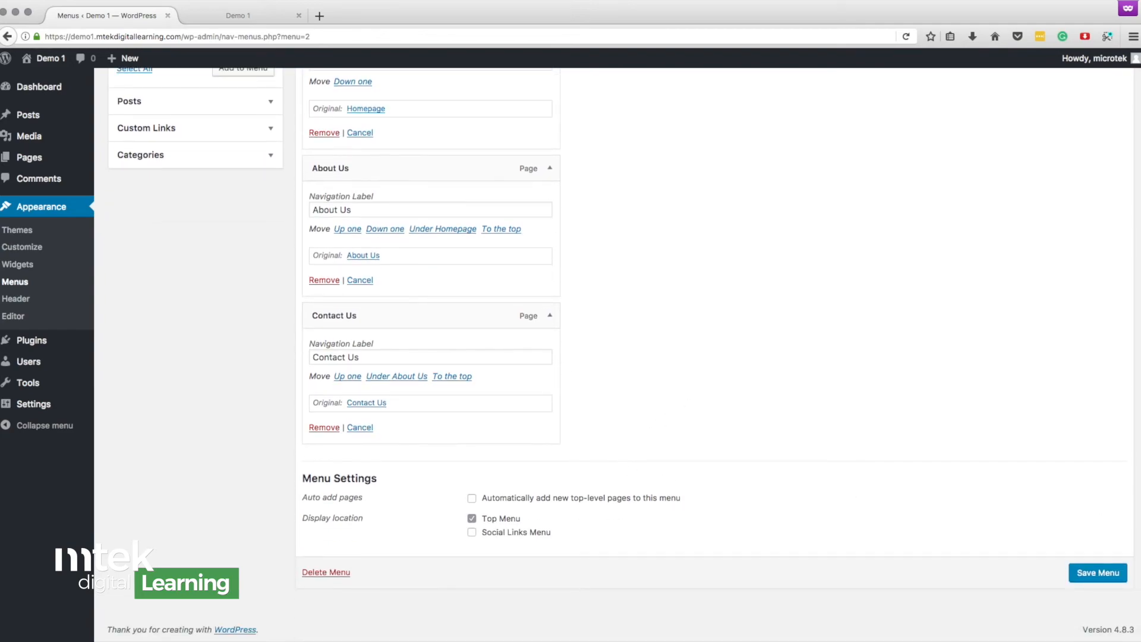
pyautogui.click(1089, 577)
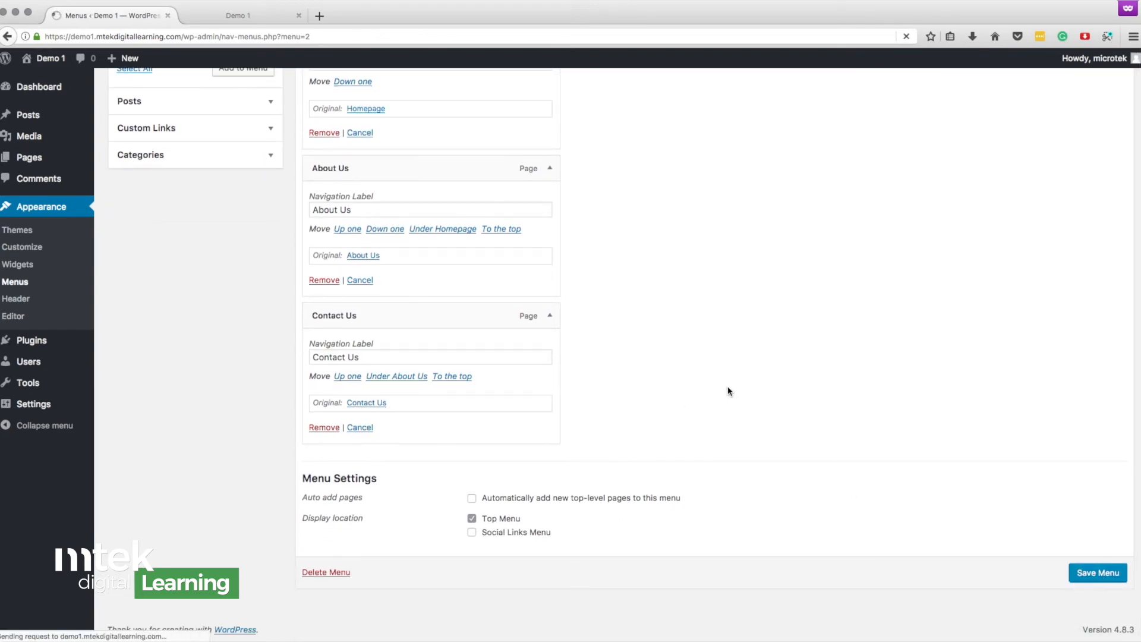
# - Reload the live homepage and check the label of the first navigation link
pyautogui.click(226, 15)
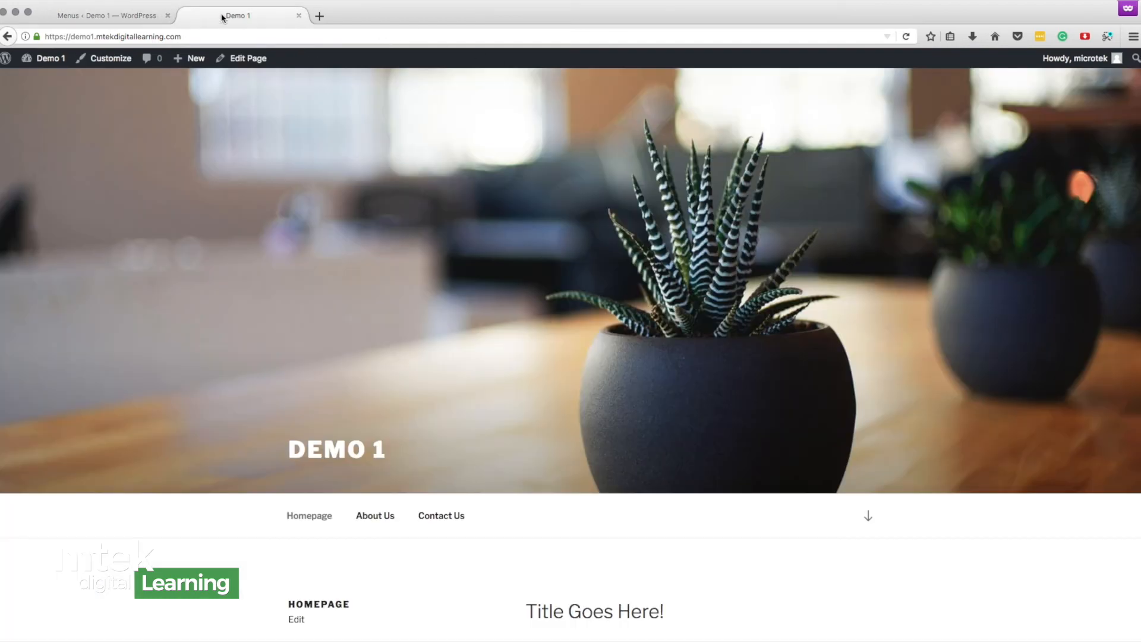
pyautogui.click(904, 36)
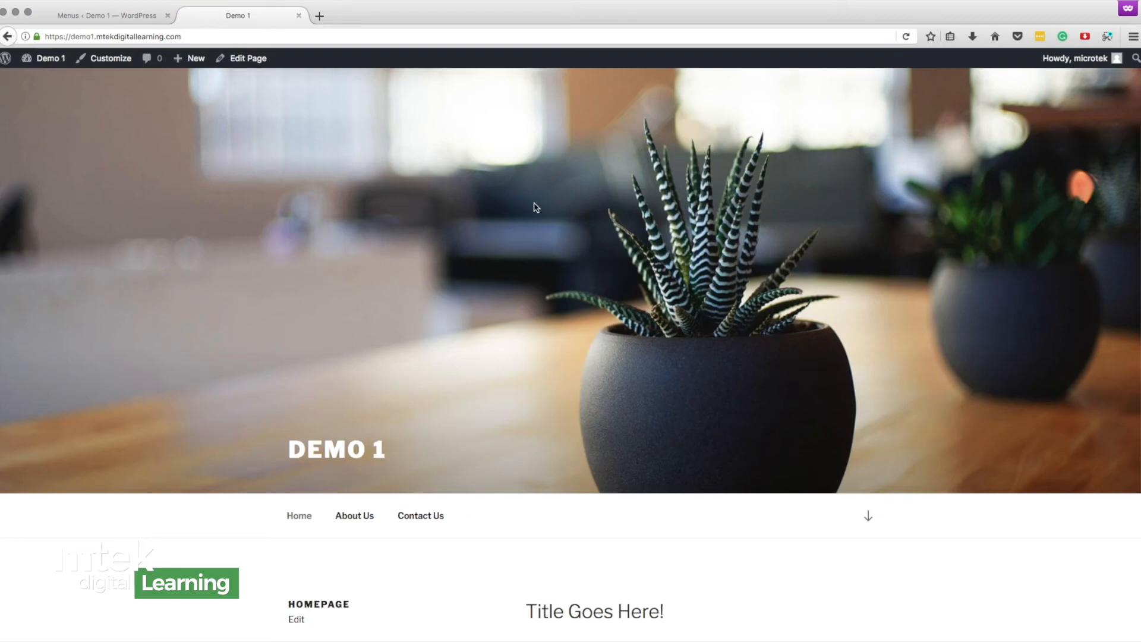
pyautogui.moveTo(264, 513); pyautogui.dragTo(322, 522)
# - Inspect the About Us and Contact Us item settings in the menu editor, compare with the live menu, and collapse both
pyautogui.click(118, 16)
pyautogui.click(548, 353)
pyautogui.scroll(-2, 595, 410)
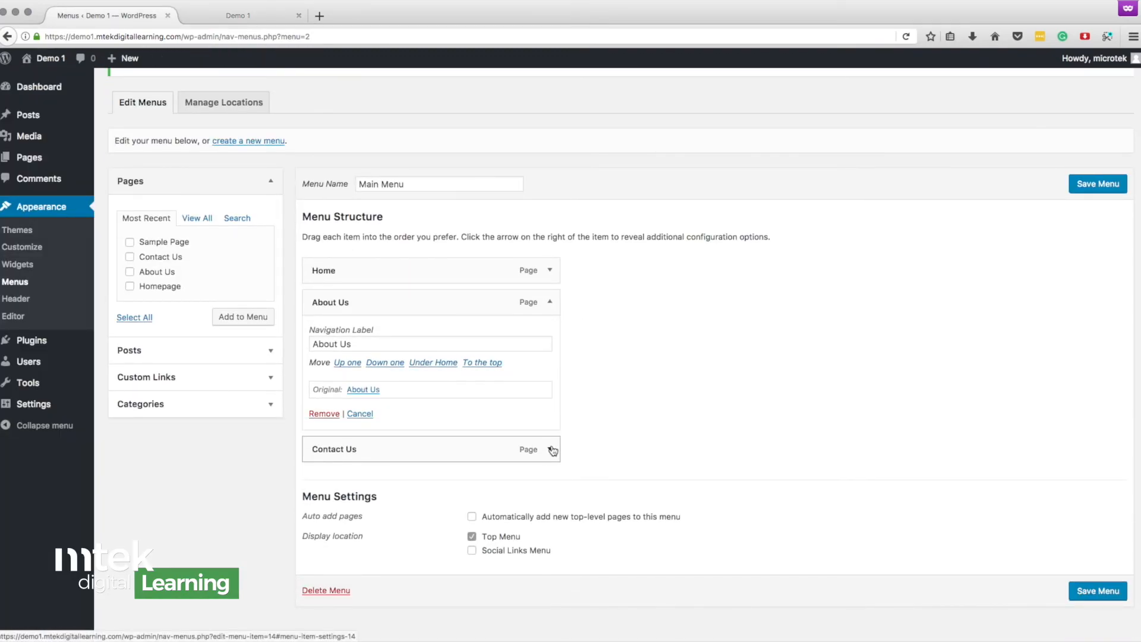
pyautogui.click(550, 449)
pyautogui.scroll(-2, 631, 398)
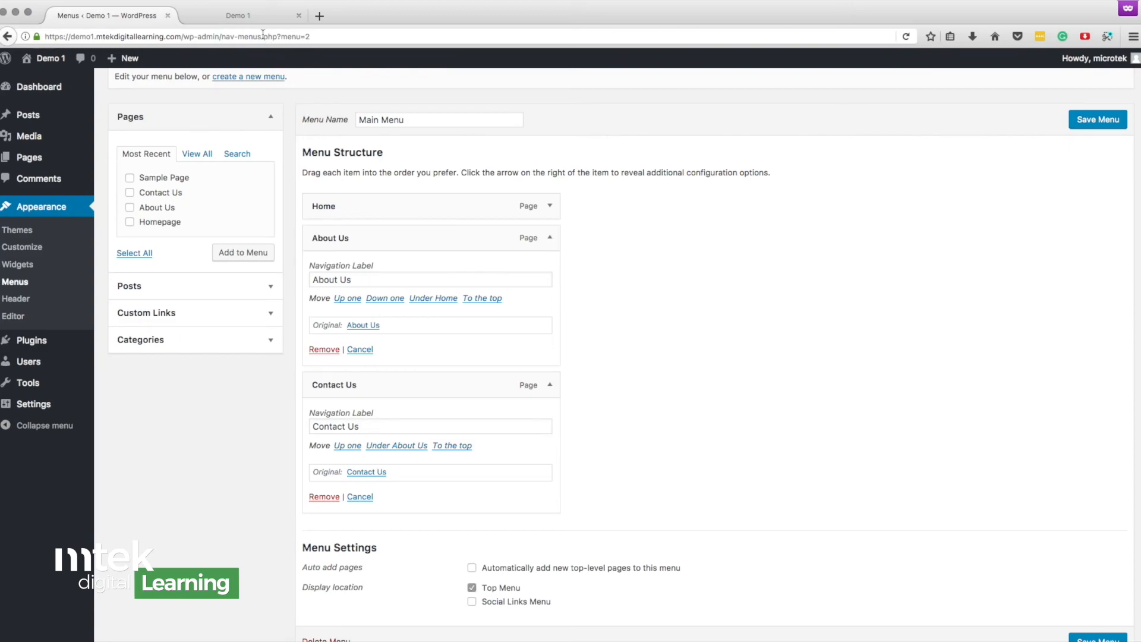
pyautogui.click(255, 15)
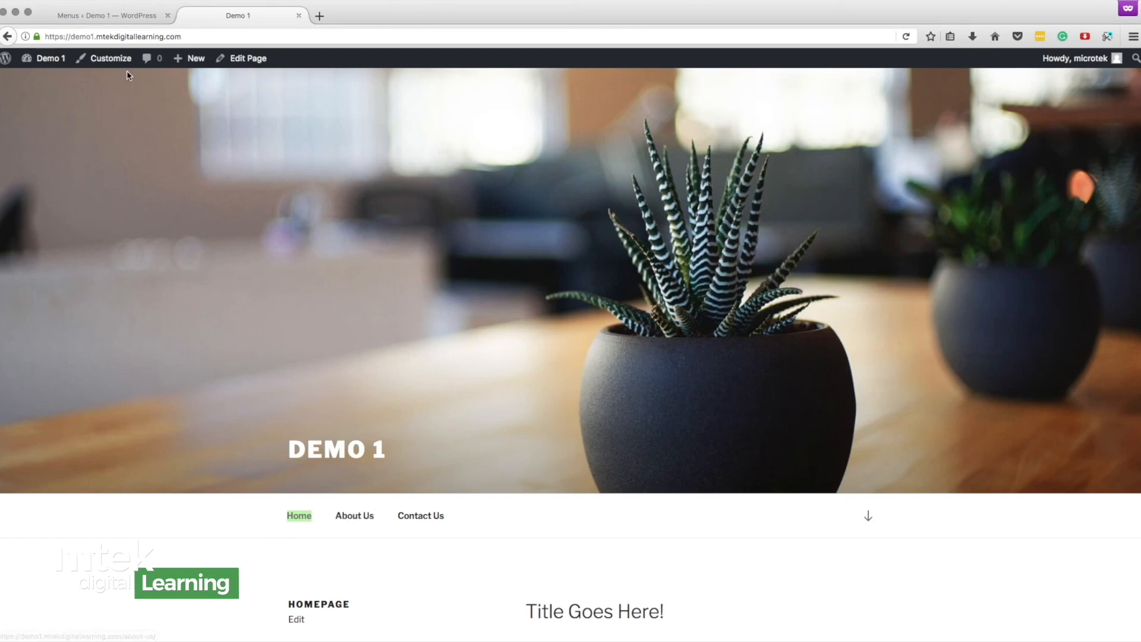
pyautogui.click(119, 15)
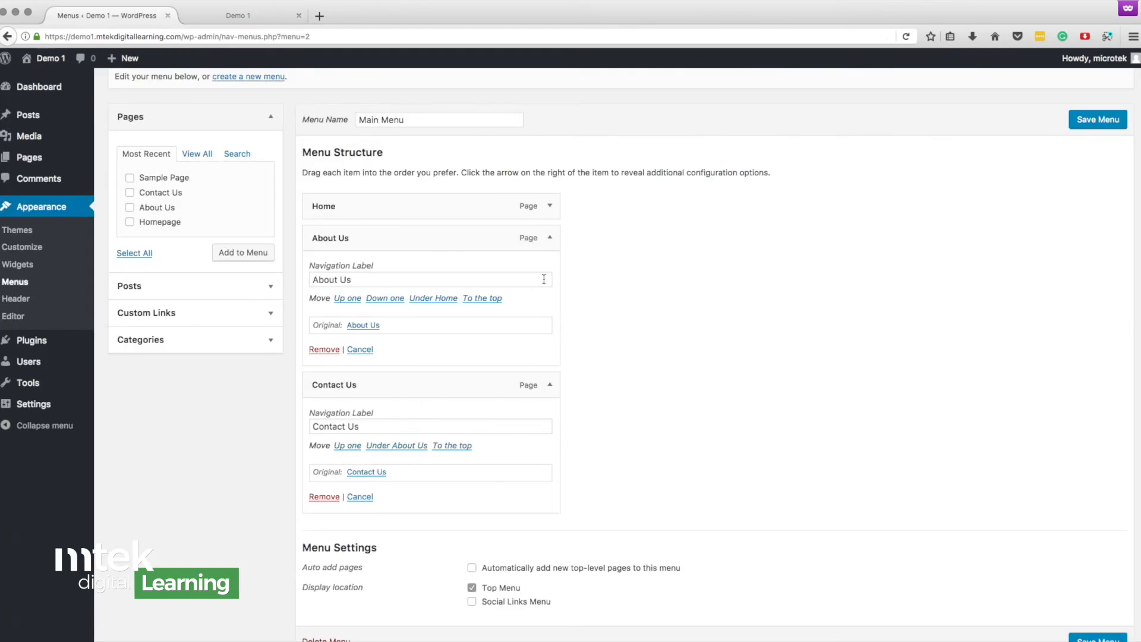
pyautogui.click(551, 237)
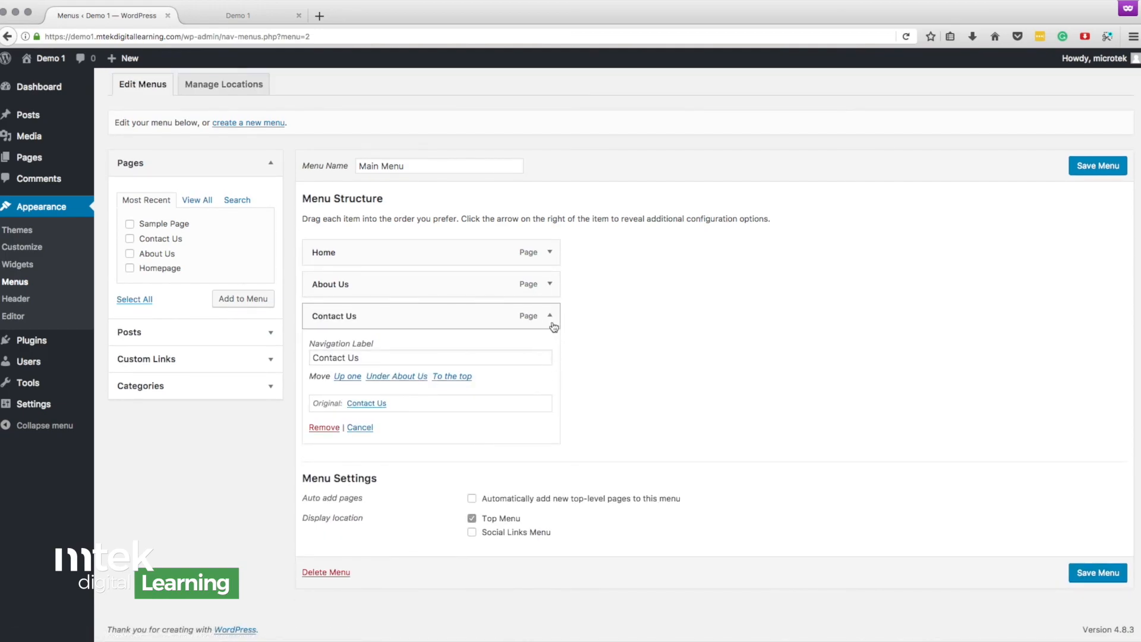
pyautogui.click(551, 320)
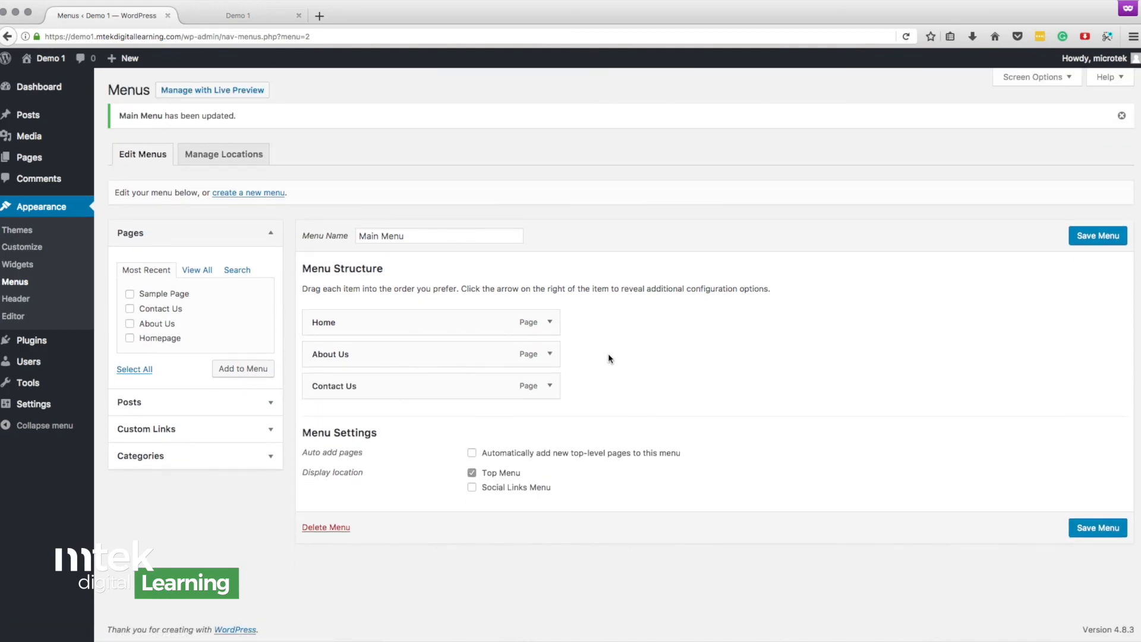